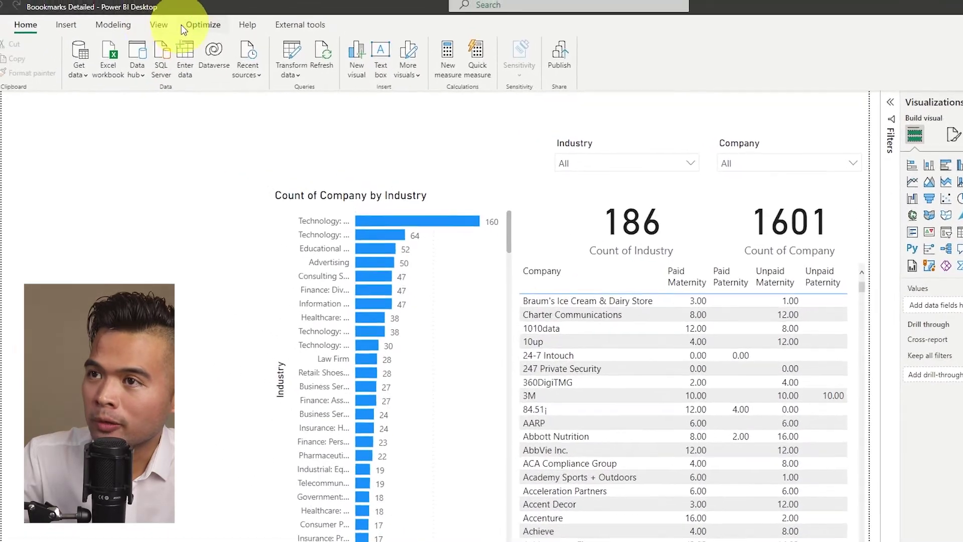
Show the bookmarks pane and filter the report to Aerospace with the Industry slicer.
left_click(160, 25)
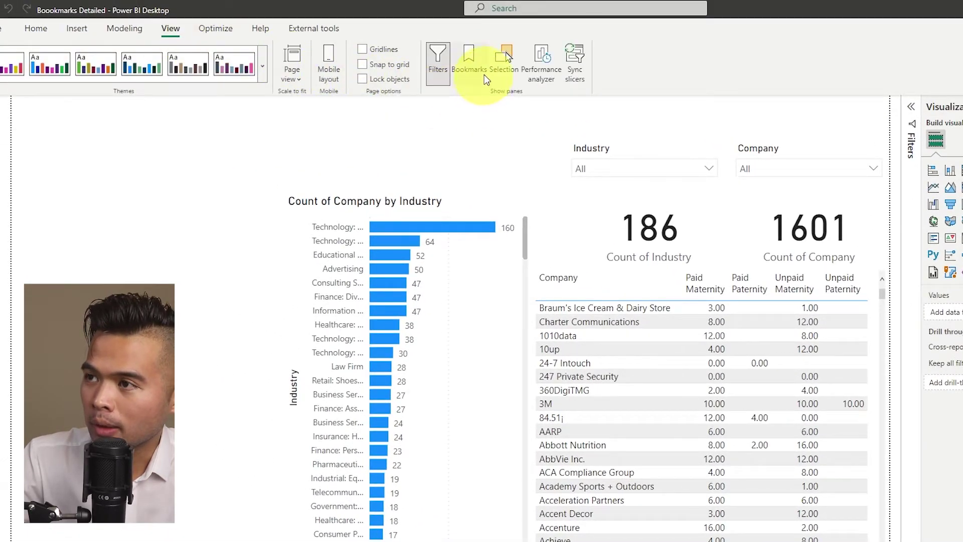
left_click(479, 65)
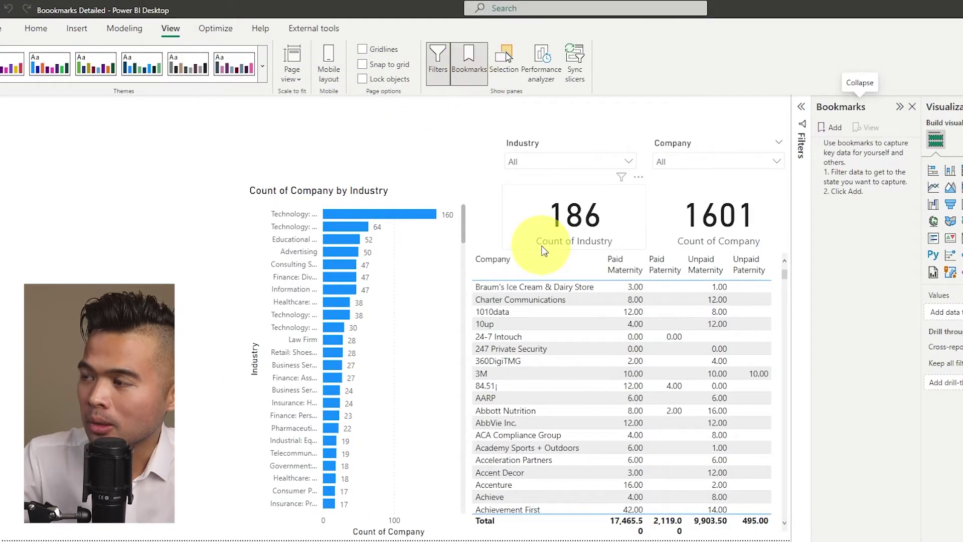
left_click(540, 165)
left_click(558, 234)
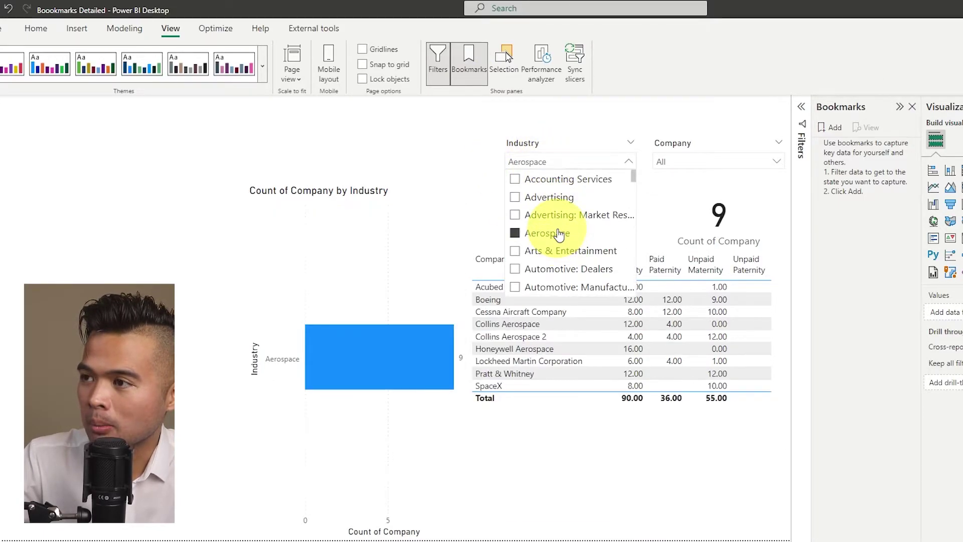
left_click(473, 130)
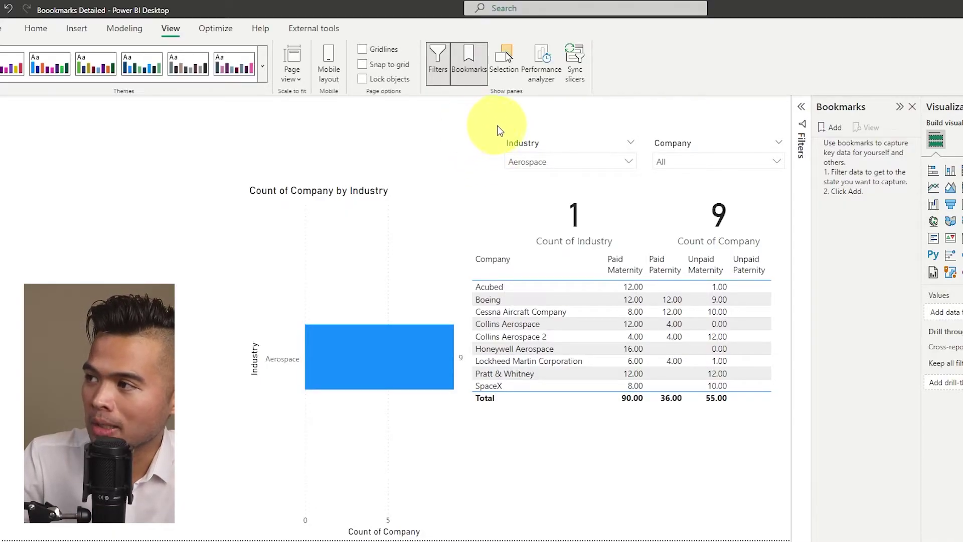
Save the filtered view as a new bookmark named Aerospace.
left_click(828, 129)
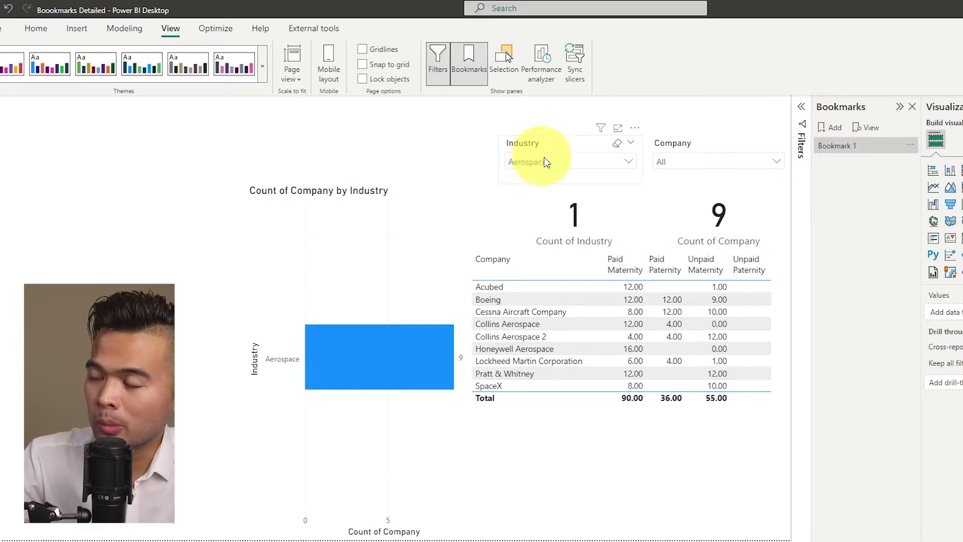
right_click(851, 146)
left_click(859, 170)
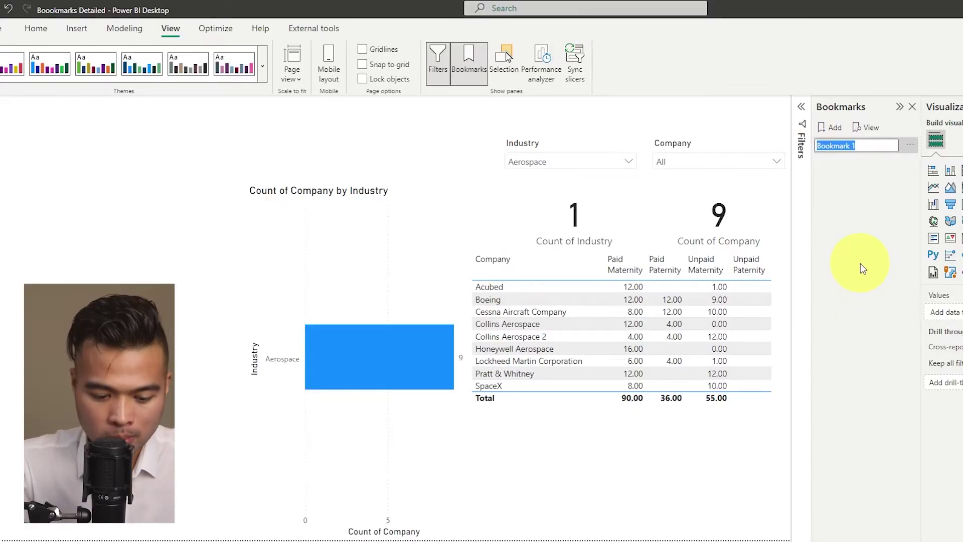
type("Aerospace")
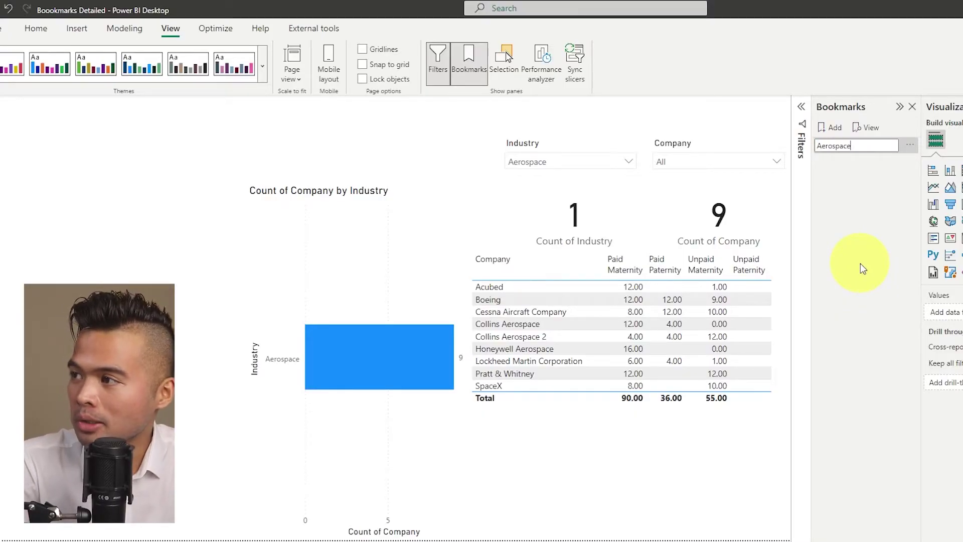
key("Return")
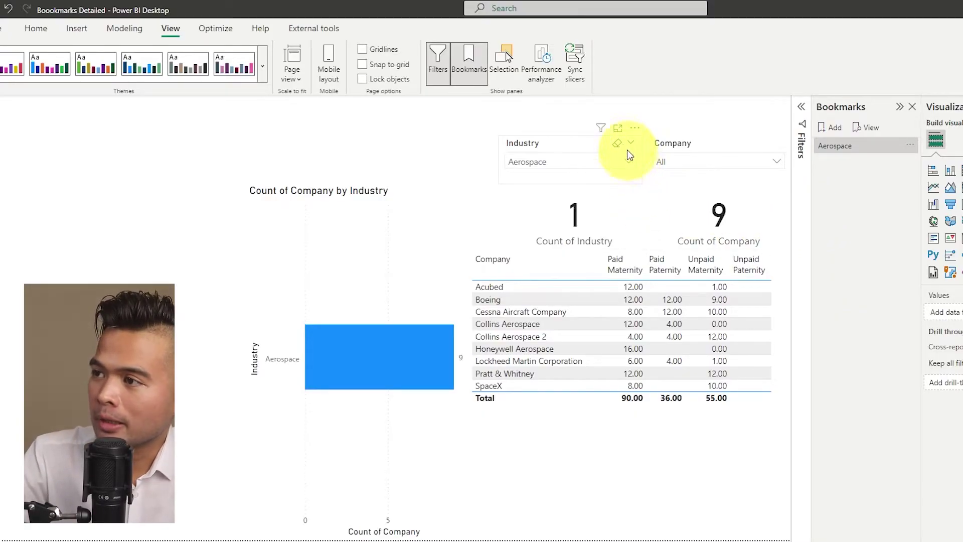
Clear the Industry slicer and apply the Aerospace bookmark to test that it restores the filter.
left_click(619, 145)
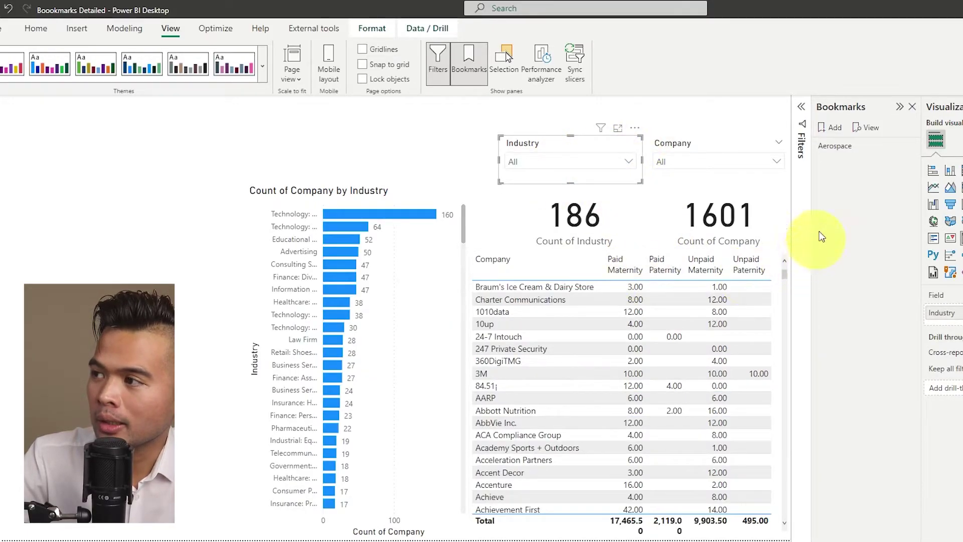
left_click(848, 149)
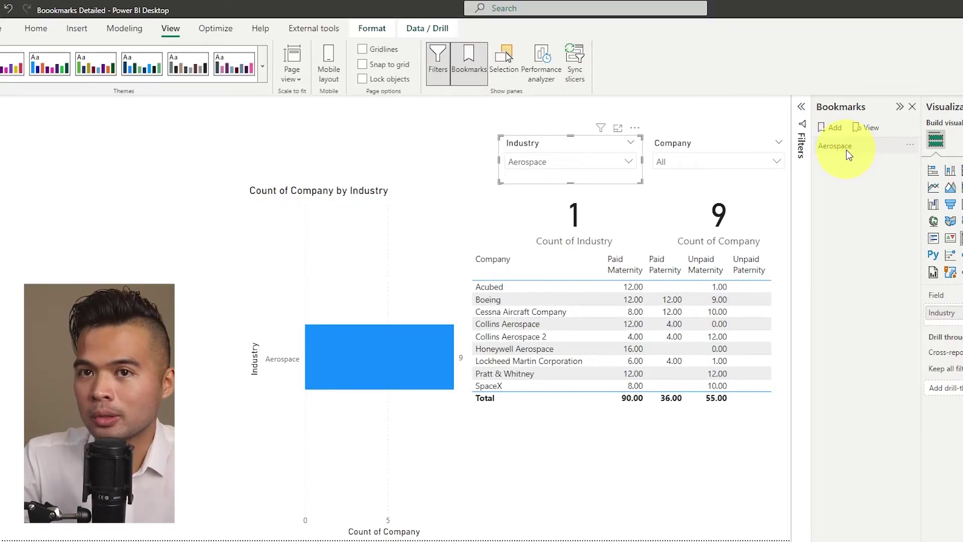
left_click(418, 160)
Insert a right arrow button and place it just beside the Industry slicer.
left_click(76, 27)
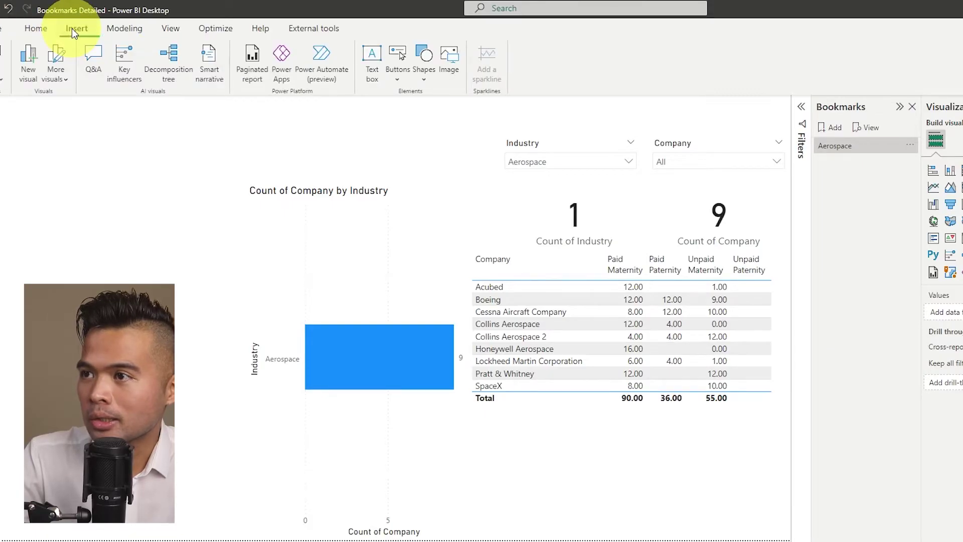
left_click(395, 70)
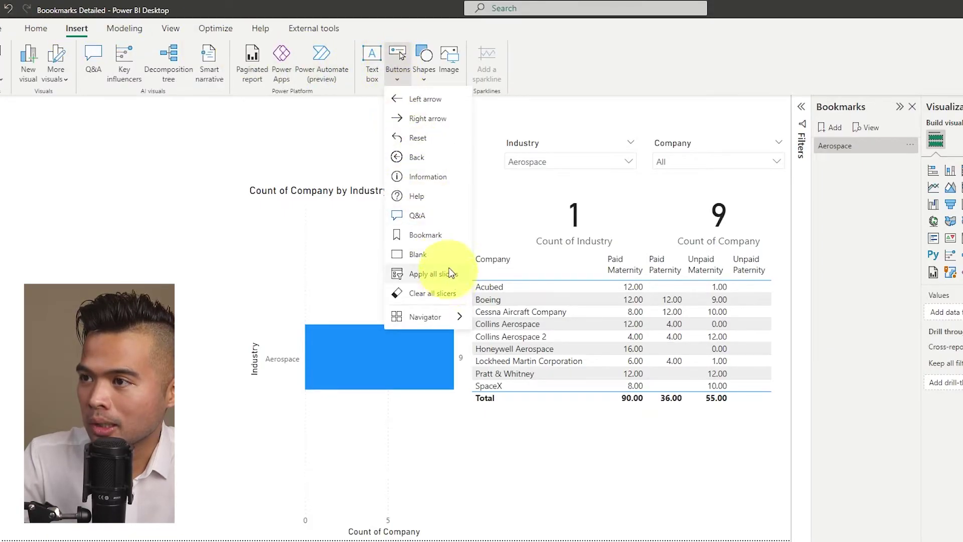
left_click(424, 120)
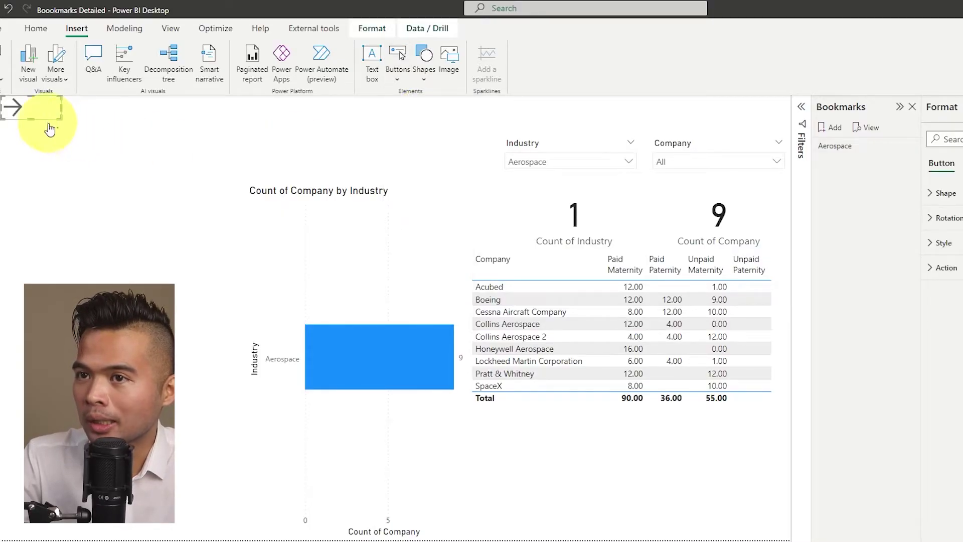
left_click_drag(18, 111, 468, 159)
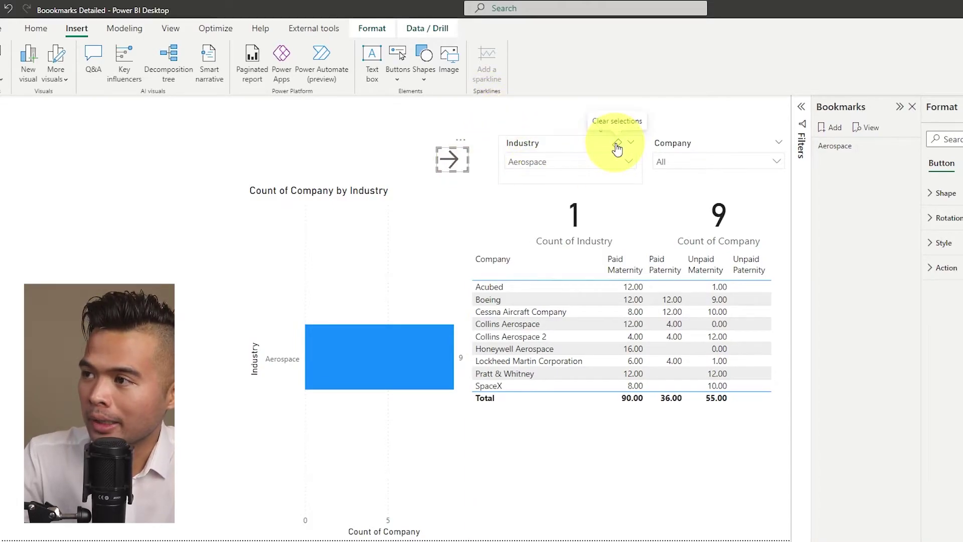
With the Industry slicer cleared, set the arrow button's action to the Aerospace bookmark and test the button.
left_click(616, 145)
left_click(450, 161)
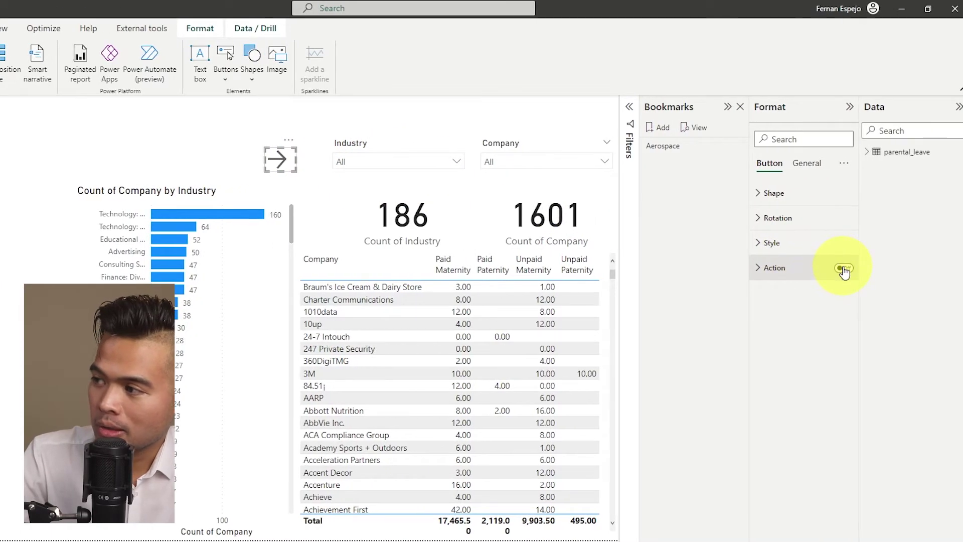
left_click(823, 269)
left_click(799, 328)
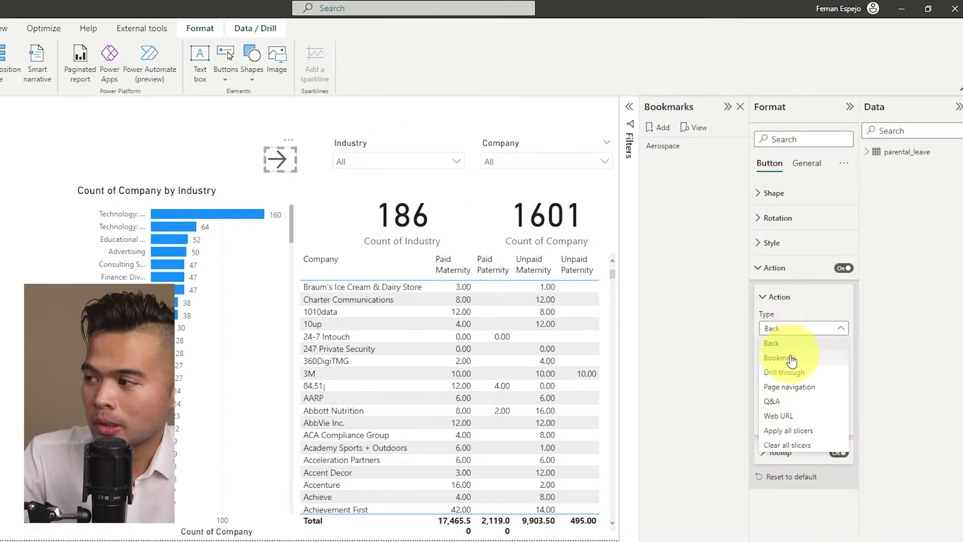
left_click(797, 360)
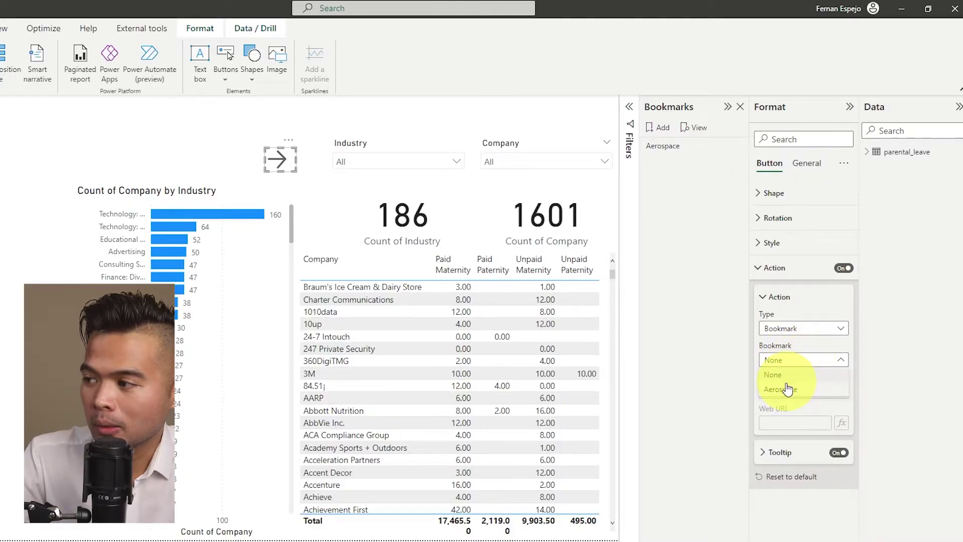
left_click(785, 391)
left_click(236, 153)
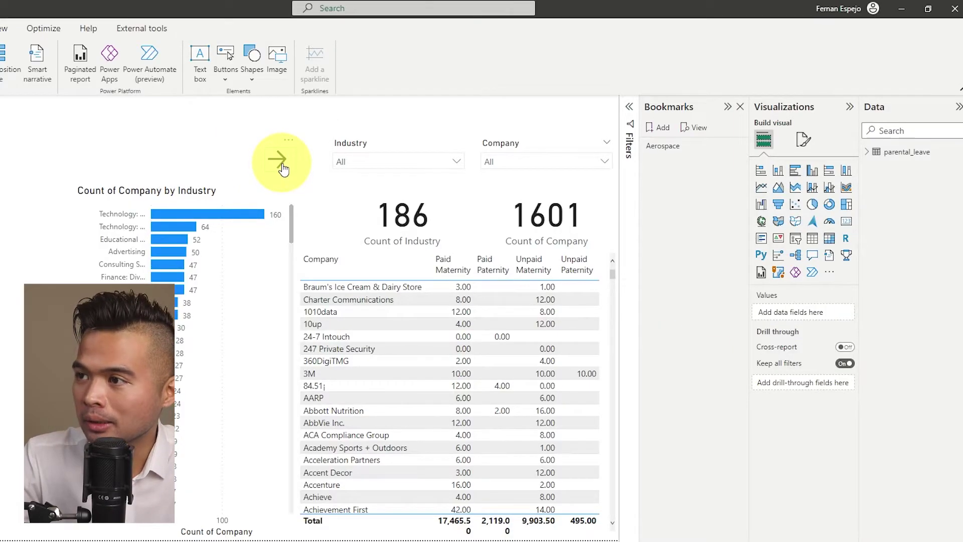
left_click(275, 160, "ctrl")
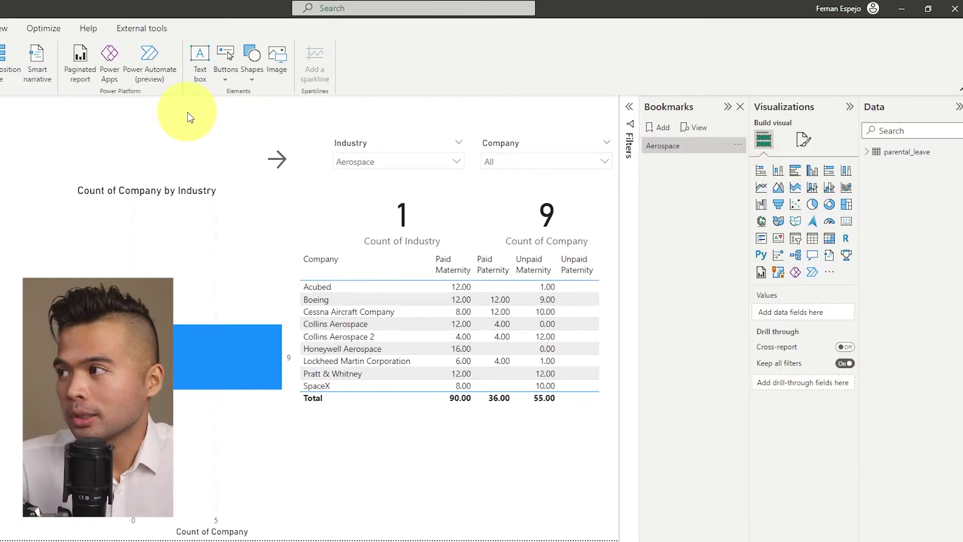
Clear the Industry slicer and filter it to Computer Software.
left_click(441, 145)
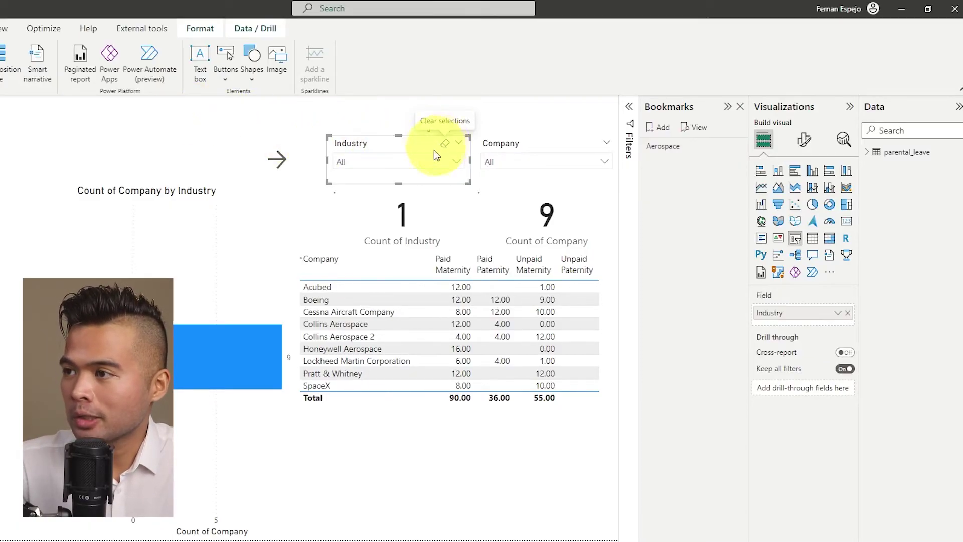
left_click(419, 160)
scroll(411, 246, "down", 1)
scroll(411, 249, "down", 4)
left_click(404, 245)
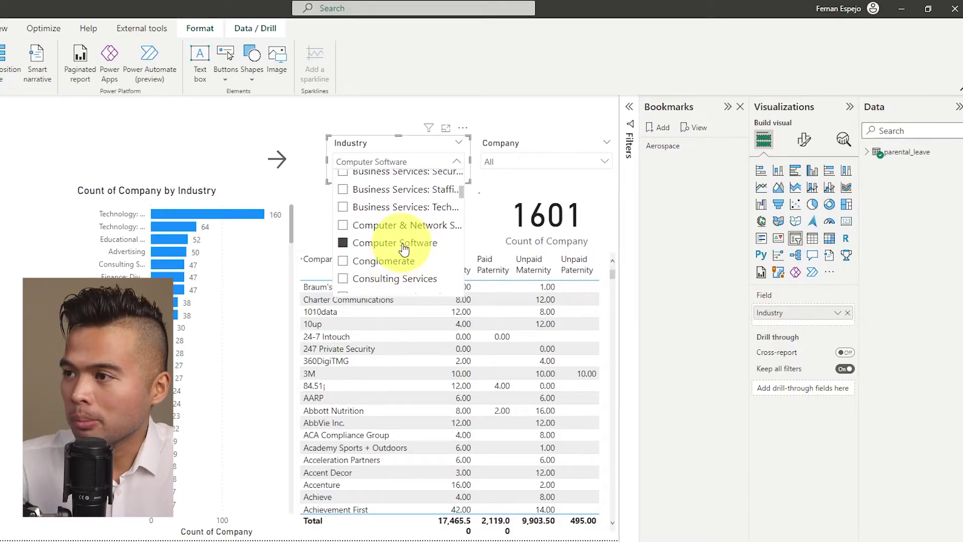
left_click(502, 120)
Save the view as a bookmark named Computer Systems, and test both bookmarks by applying Aerospace and then Computer Systems.
left_click(661, 129)
double_click(657, 161)
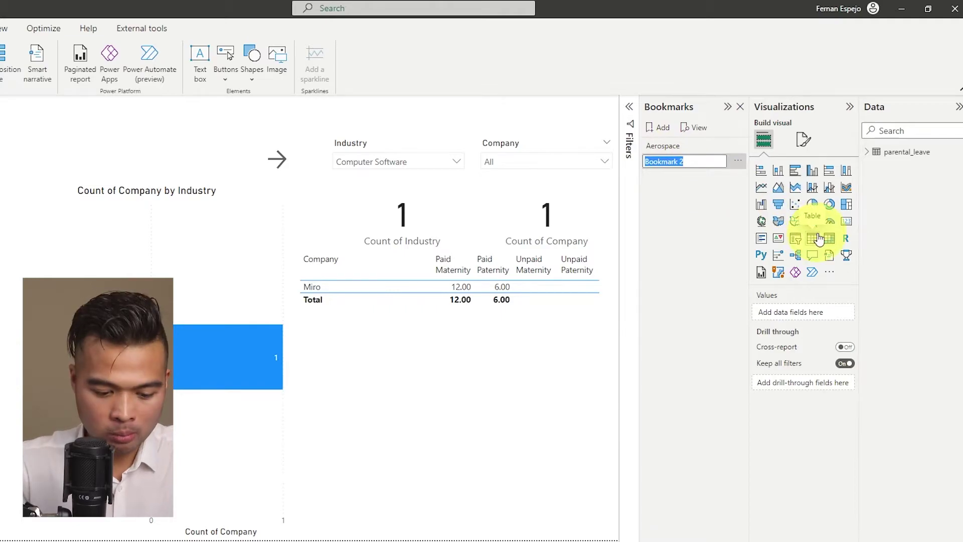
type("C")
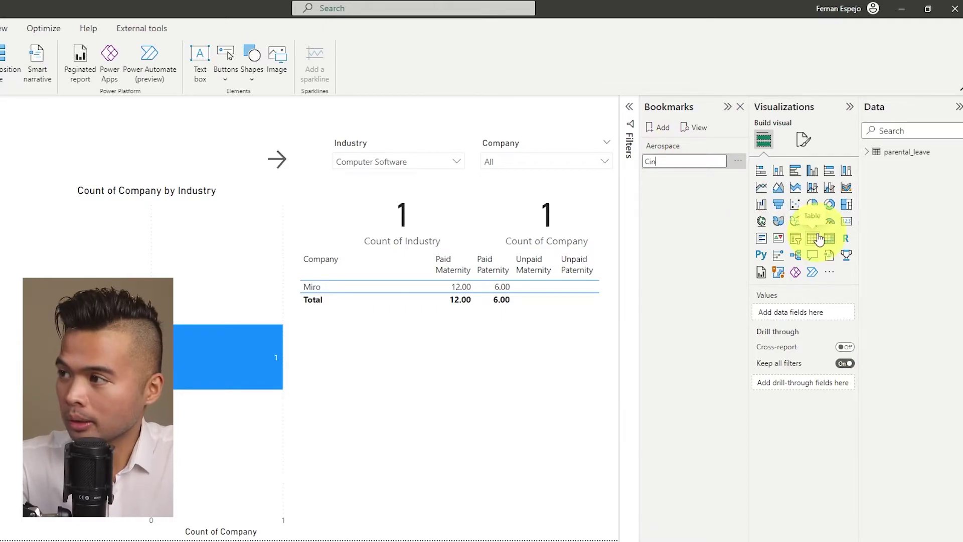
type("omputer Systems")
key("Return")
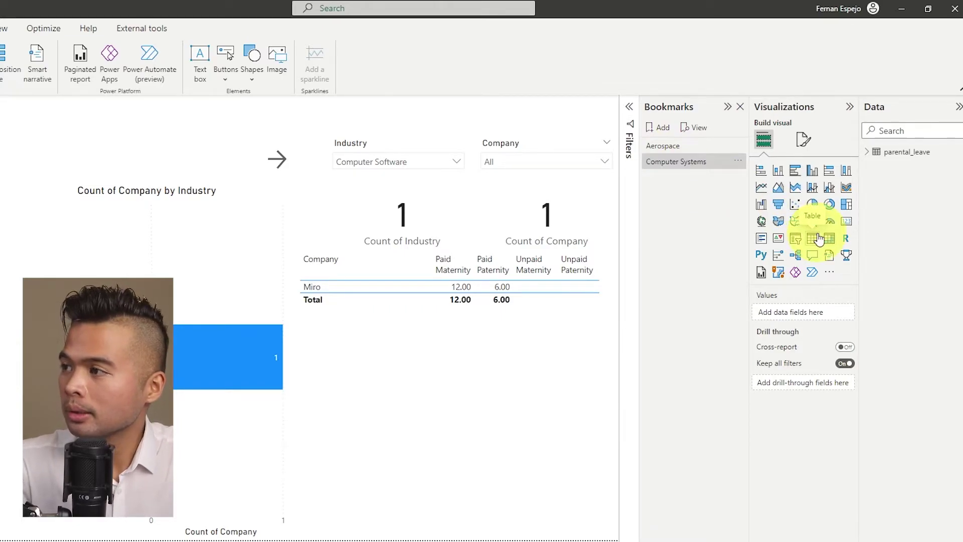
left_click(695, 150)
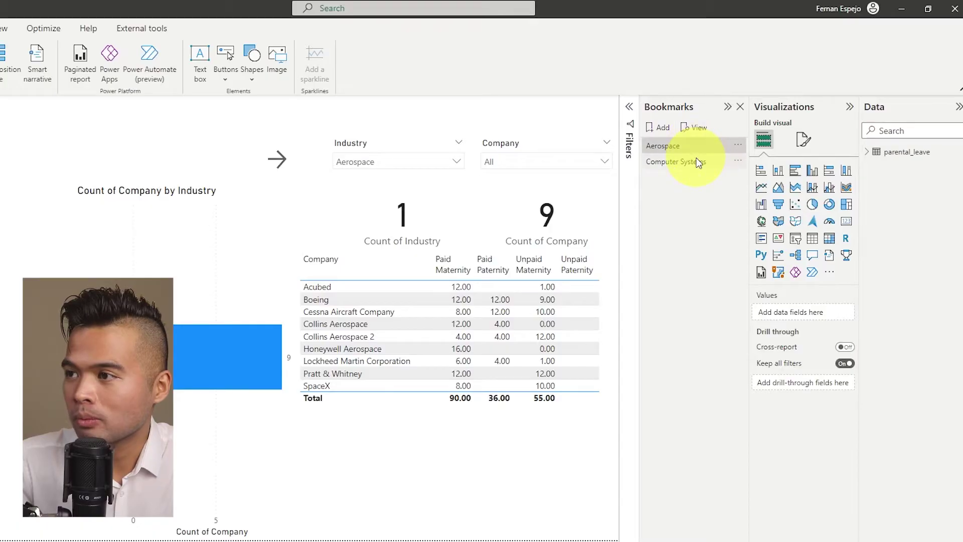
left_click(697, 162)
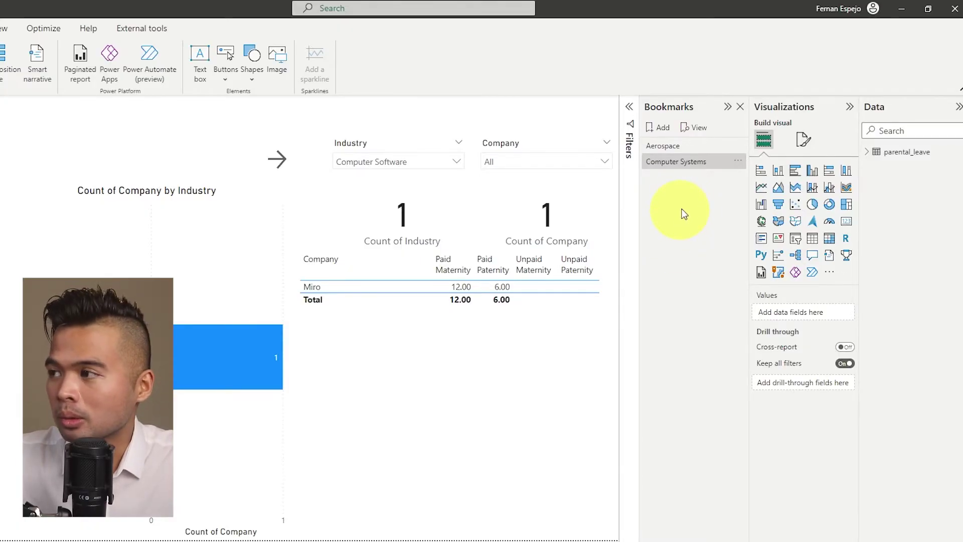
Group the Aerospace and Computer Systems bookmarks and name the group Page 1 Filters.
right_click(685, 150)
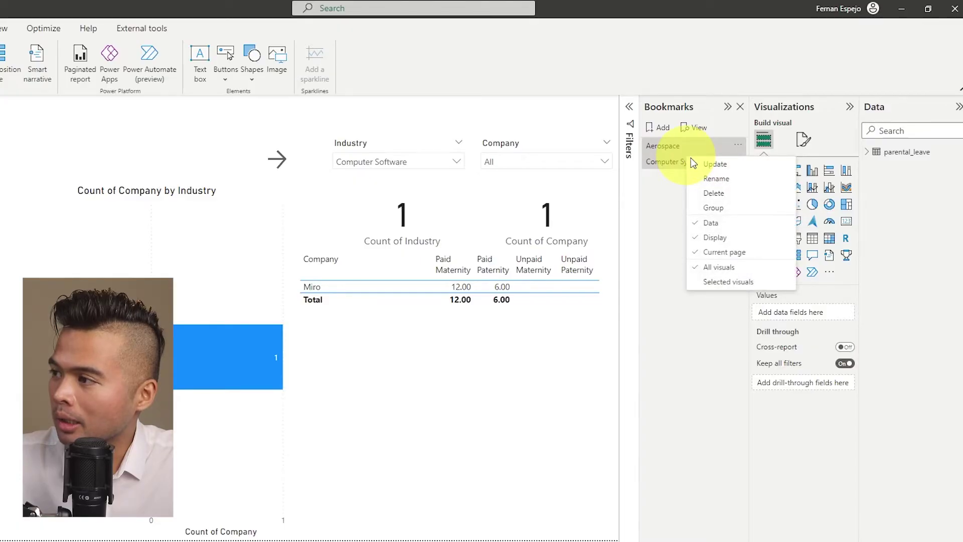
left_click(722, 211)
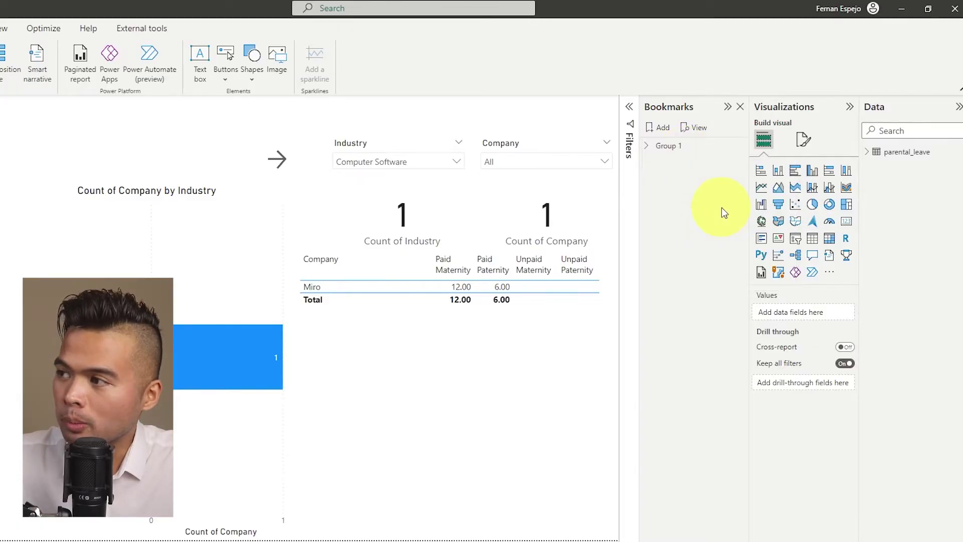
left_click(647, 147)
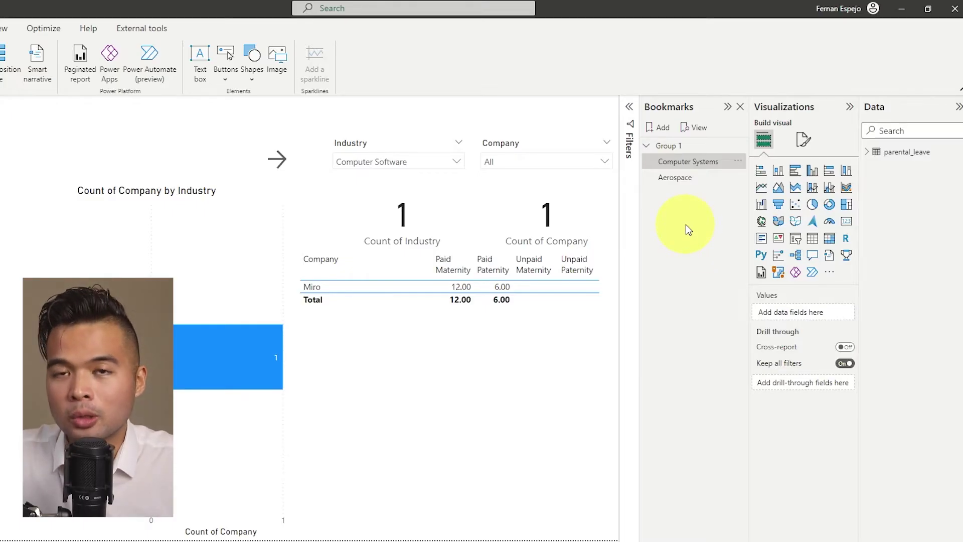
double_click(674, 146)
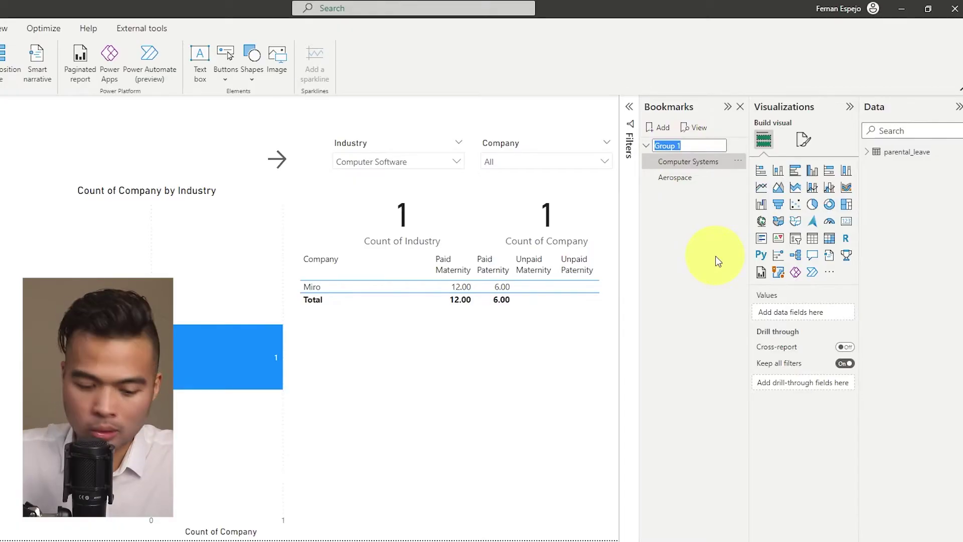
type("Page 1 Fi")
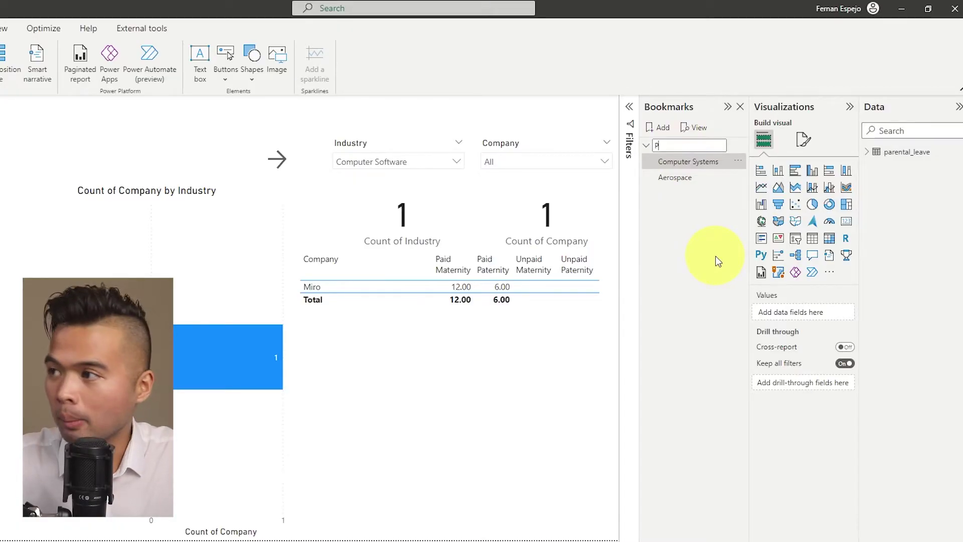
type("lters")
key("Return")
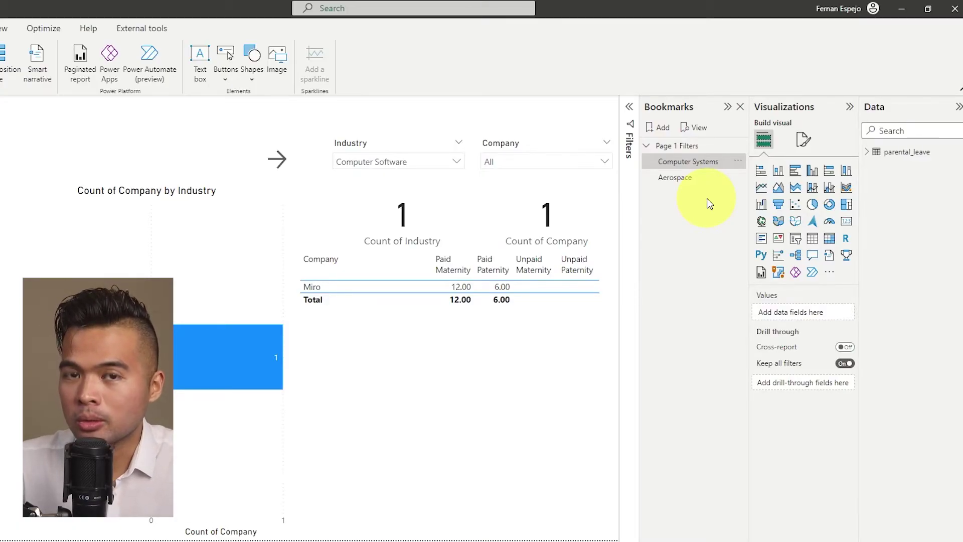
Apply the Aerospace bookmark and filter the Company slicer to Acubed and Boeing.
left_click(694, 180)
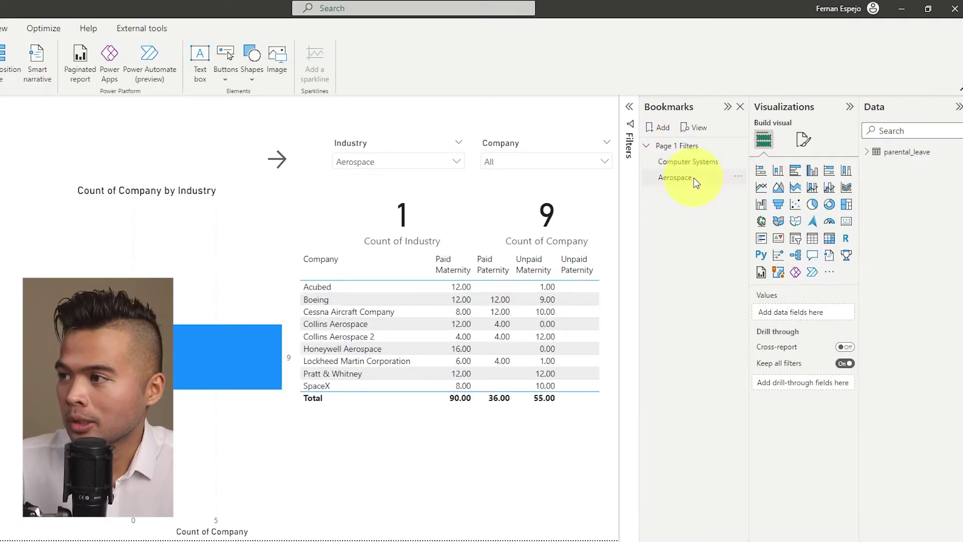
left_click(575, 166)
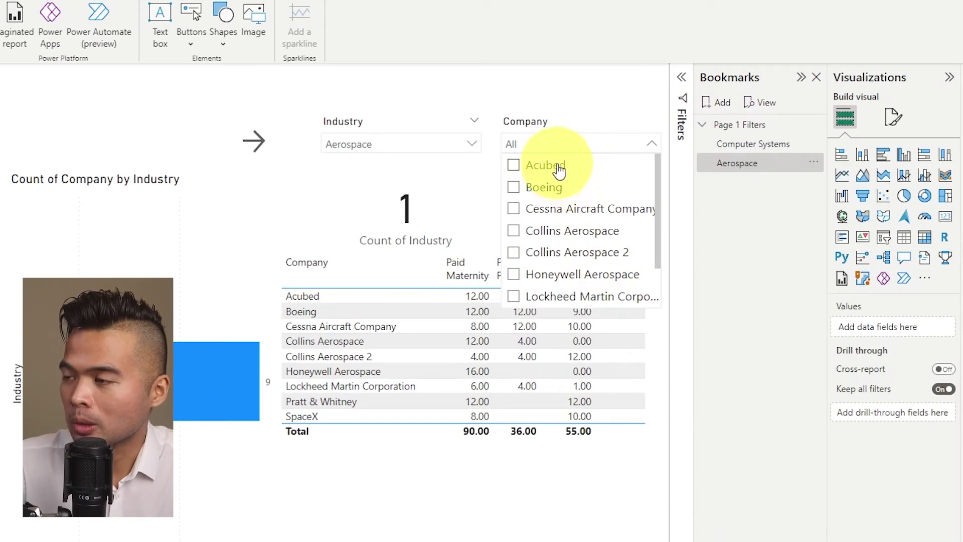
left_click(558, 168)
left_click(551, 189)
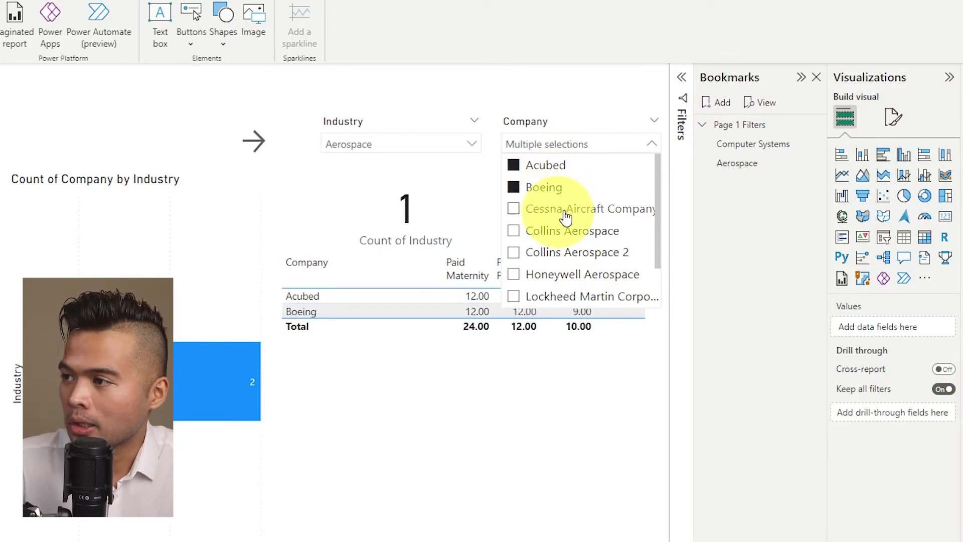
Add Cessna Aircraft Company to the Company slicer selection and update the Aerospace bookmark with the current filters.
left_click(584, 217)
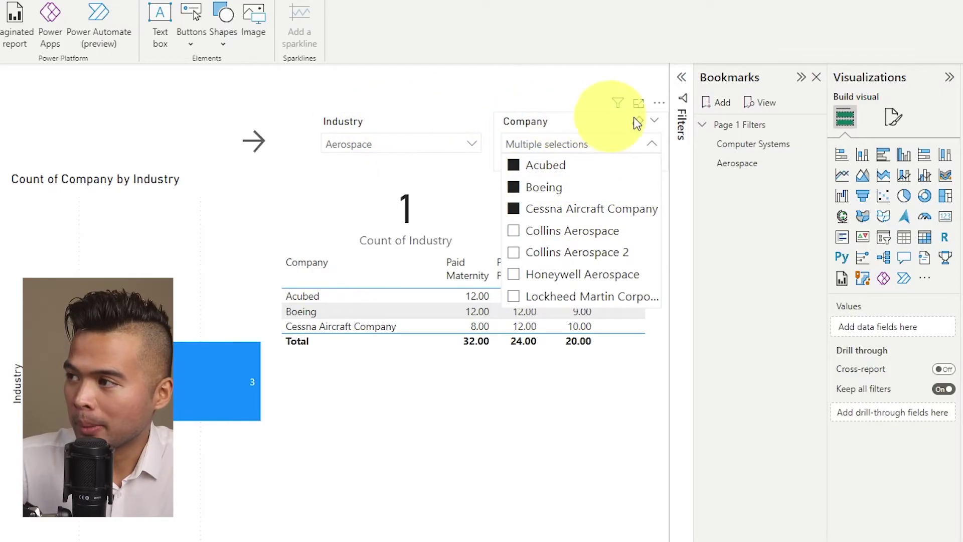
right_click(744, 164)
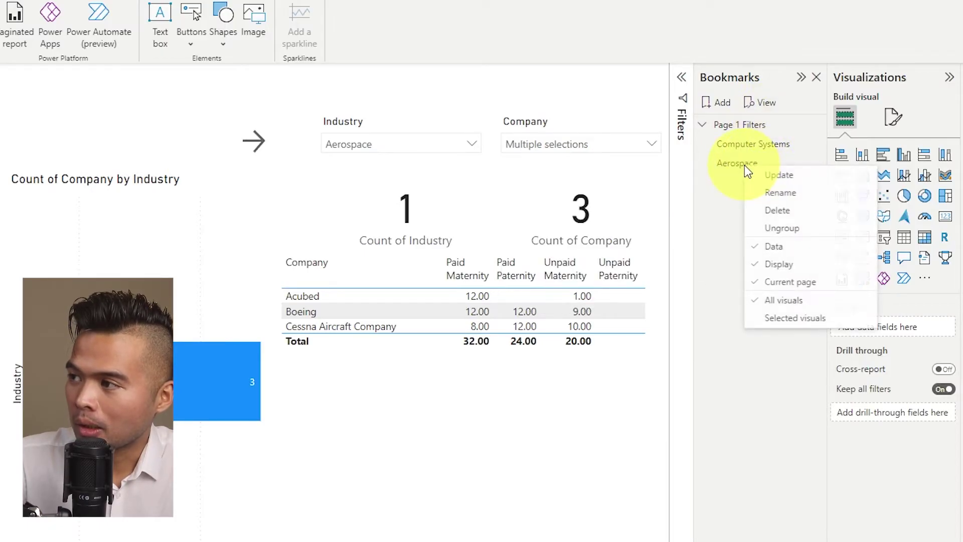
left_click(768, 176)
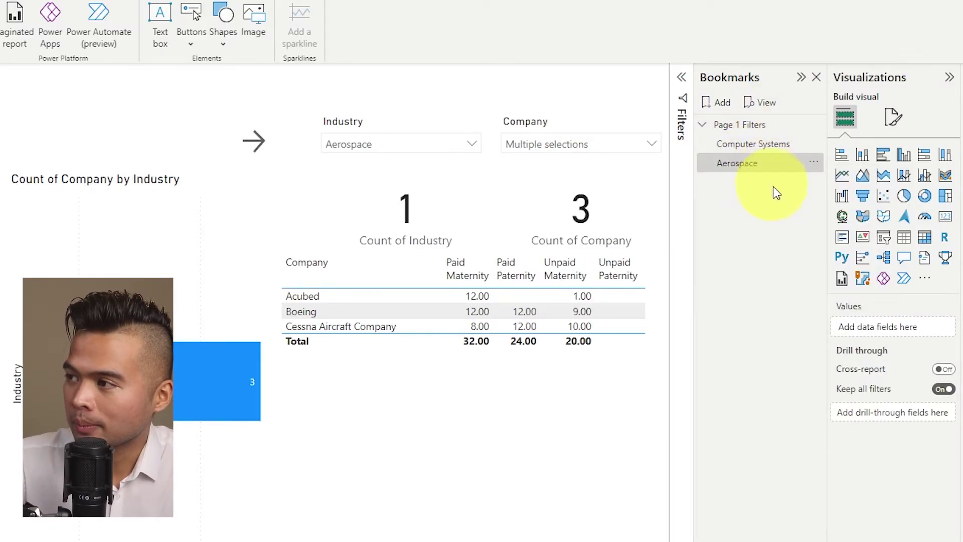
Test the updated bookmark by applying Computer Systems, activating the arrow button, and checking the selected companies in the Company slicer.
left_click(755, 146)
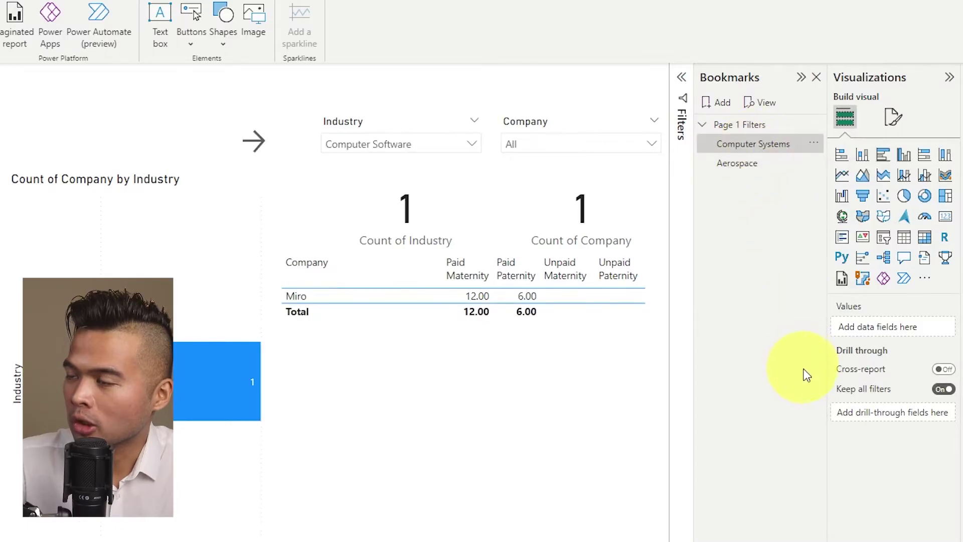
left_click(259, 151, "ctrl")
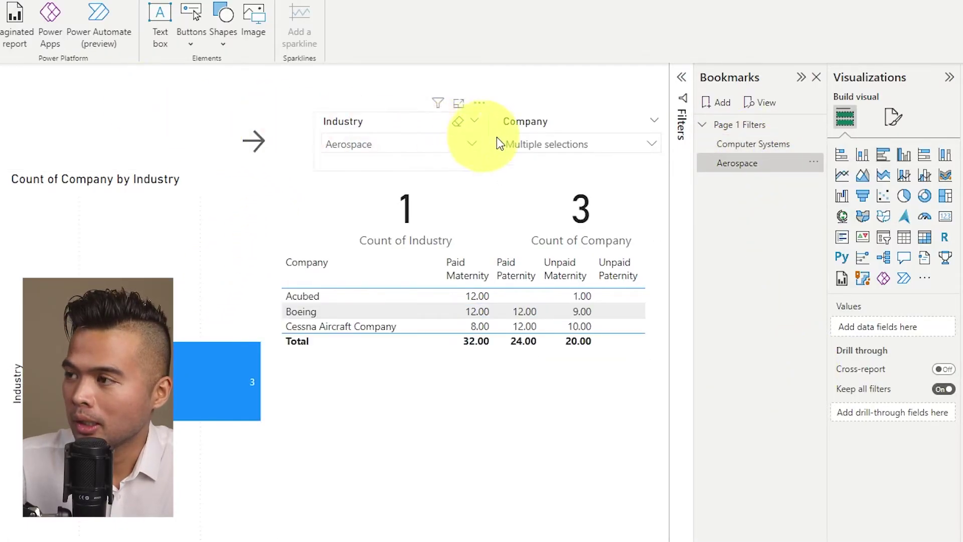
left_click(548, 146)
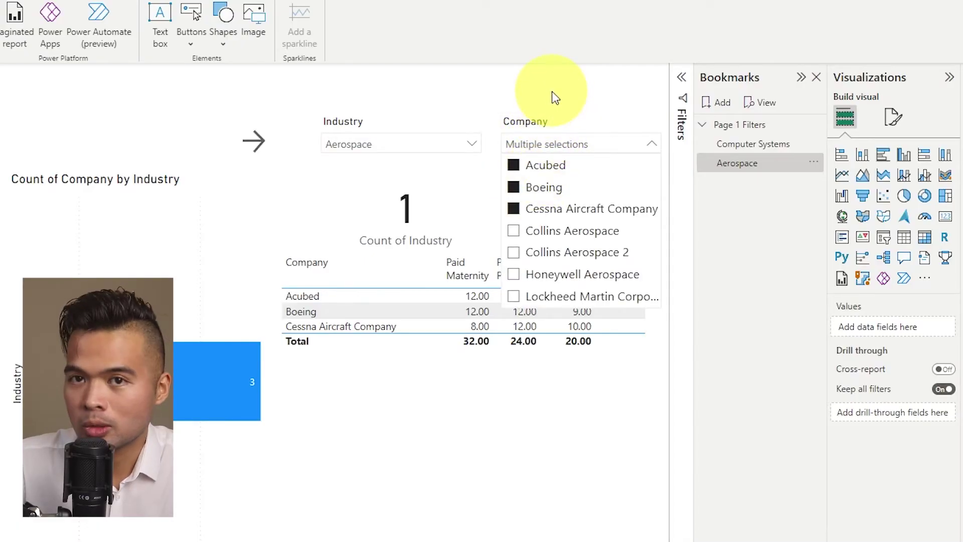
left_click(54, 131)
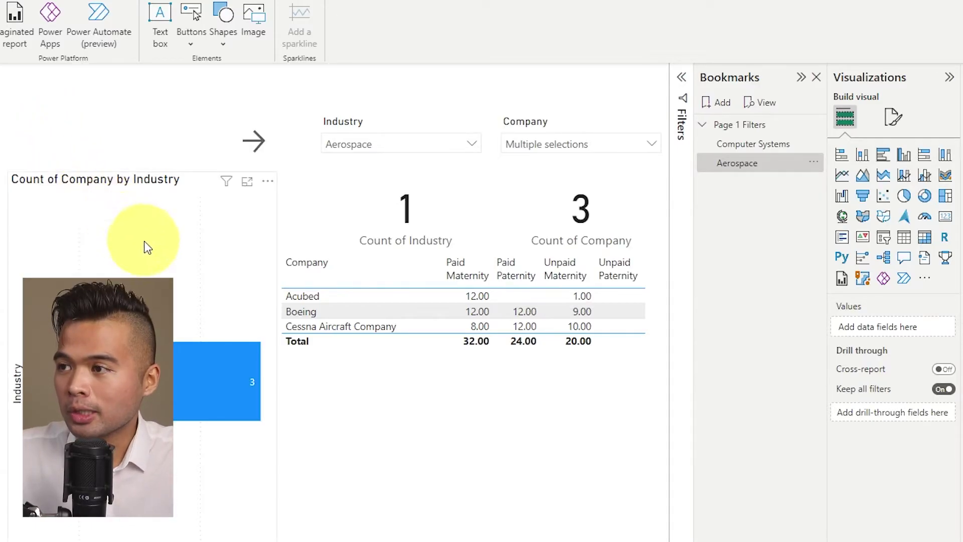
Show the Selection pane and hide the Count of Company by Industry chart.
left_click(133, 177)
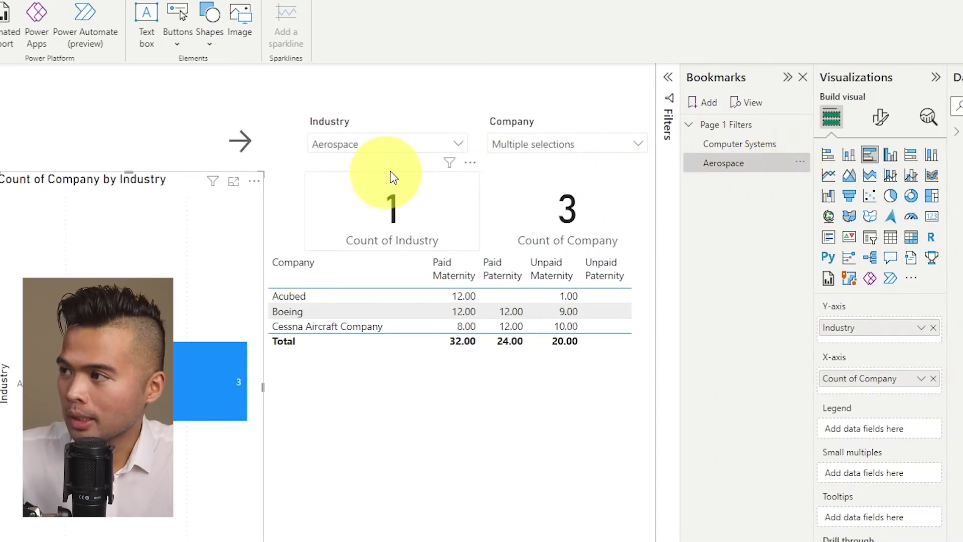
left_click(205, 22)
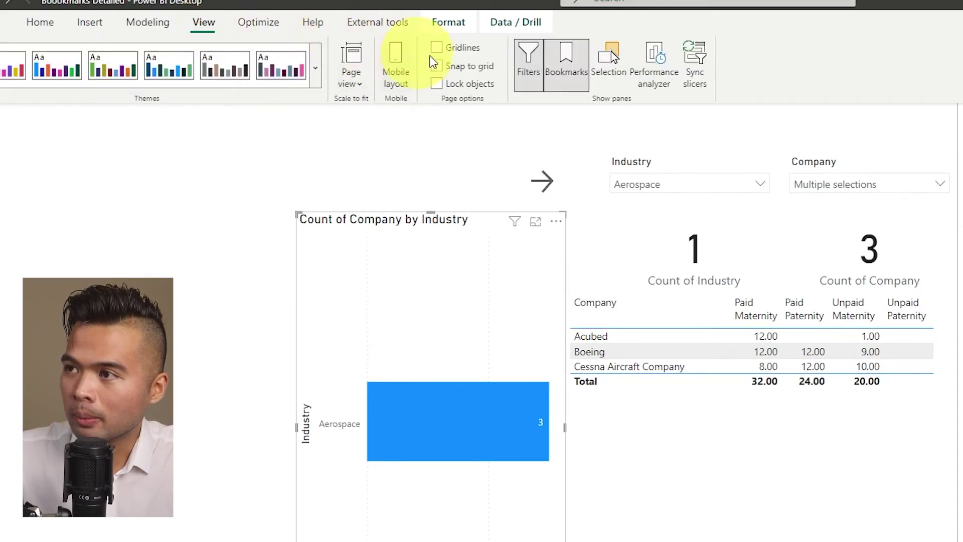
left_click(612, 62)
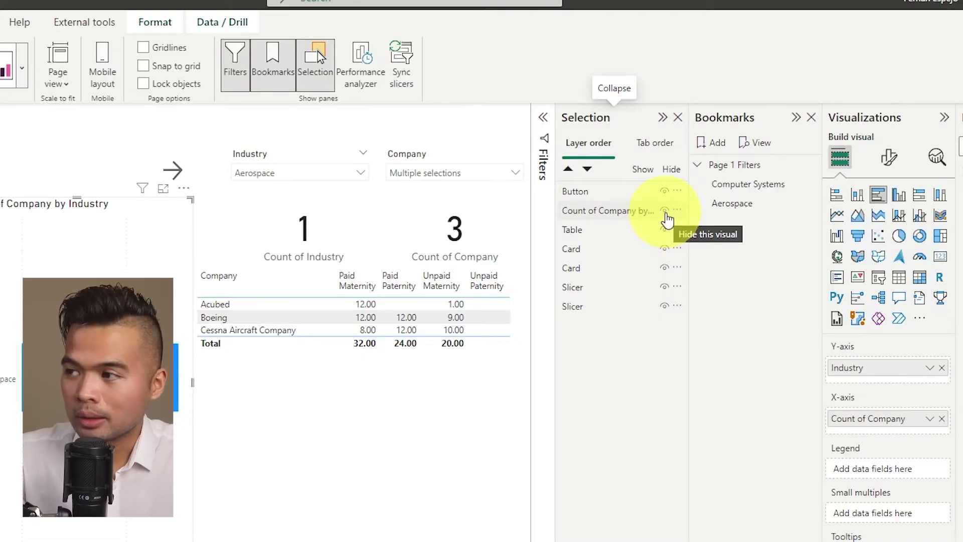
left_click(665, 211)
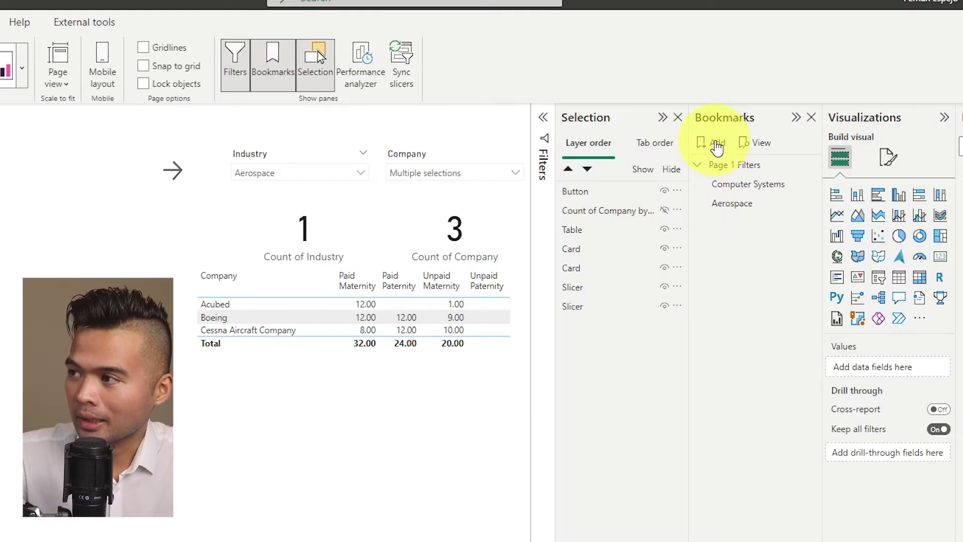
Save the current view as a new bookmark named Hide Visual.
left_click(716, 145)
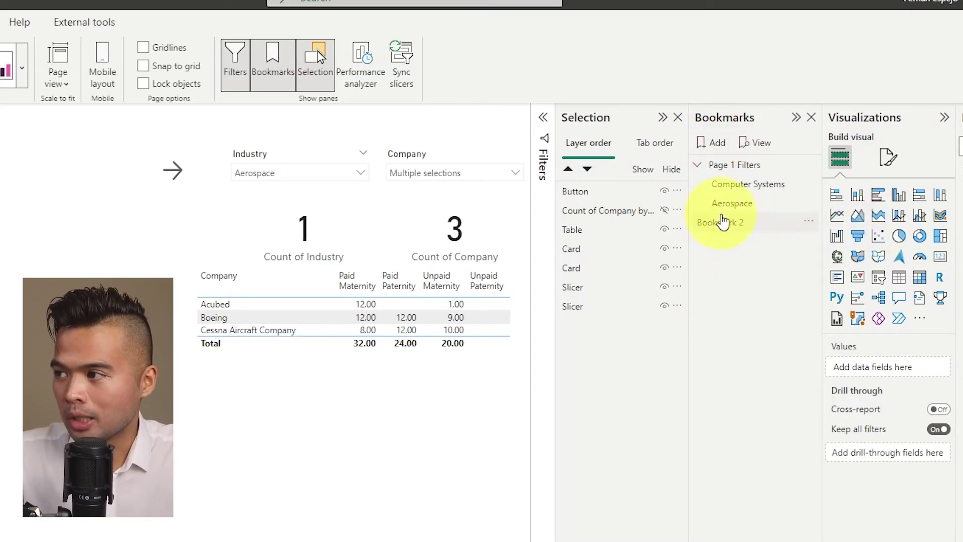
right_click(727, 223)
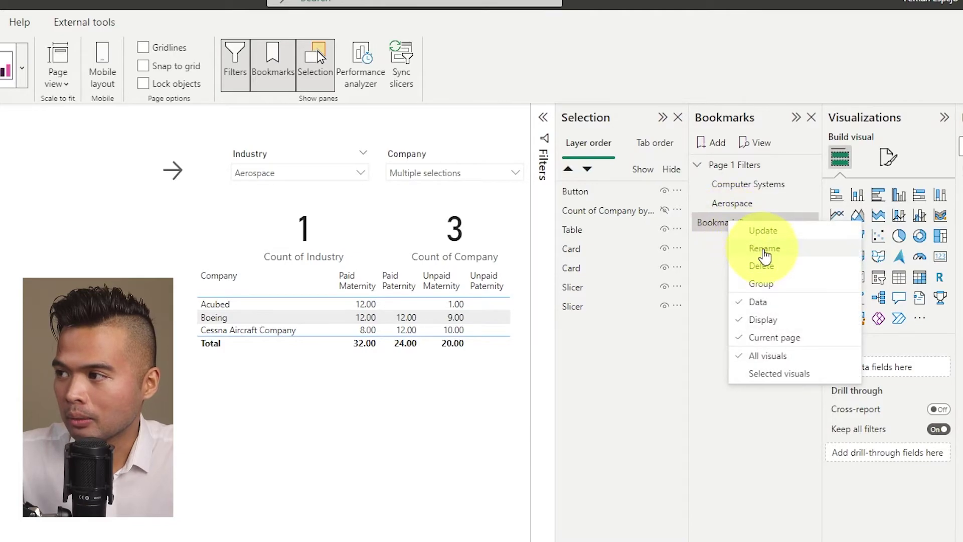
left_click(765, 249)
type("Hide Vis")
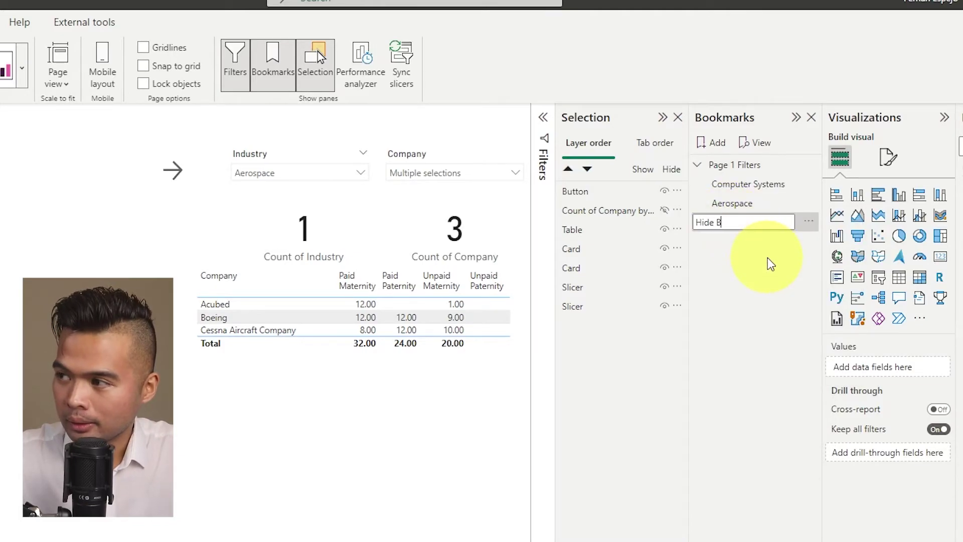
type("ual")
key("Return")
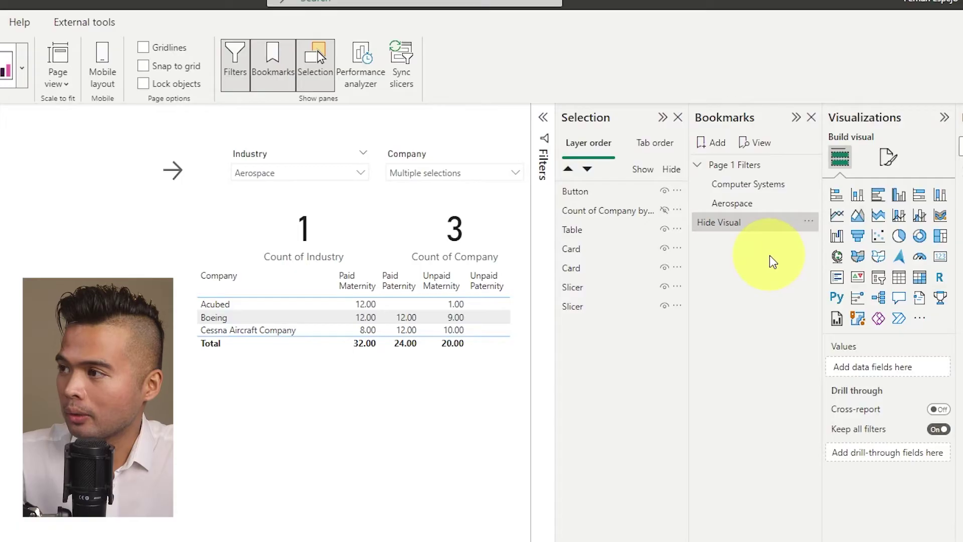
Clear the Company and Industry slicers, unhide the Count of Company by Industry chart, and test the Hide Visual bookmark.
left_click(500, 154)
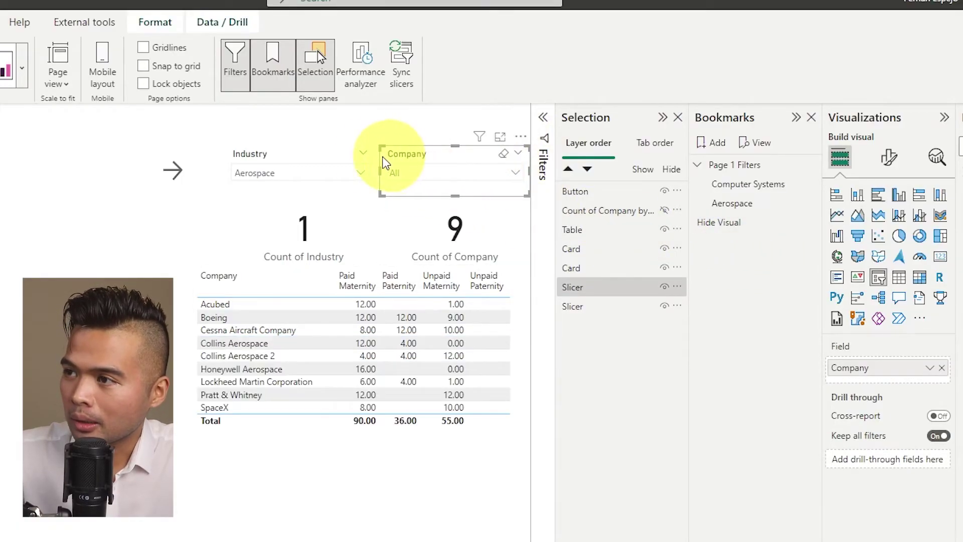
left_click(351, 159)
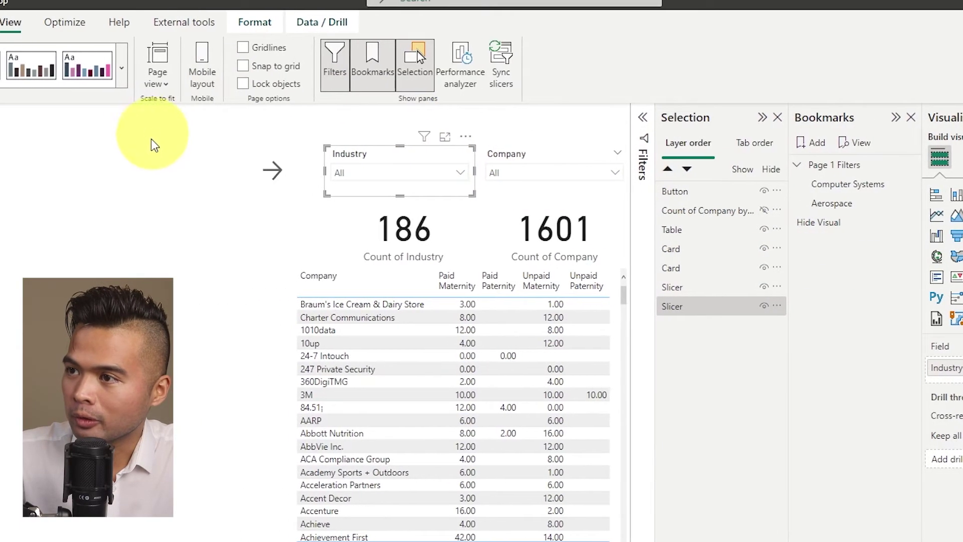
left_click(186, 185)
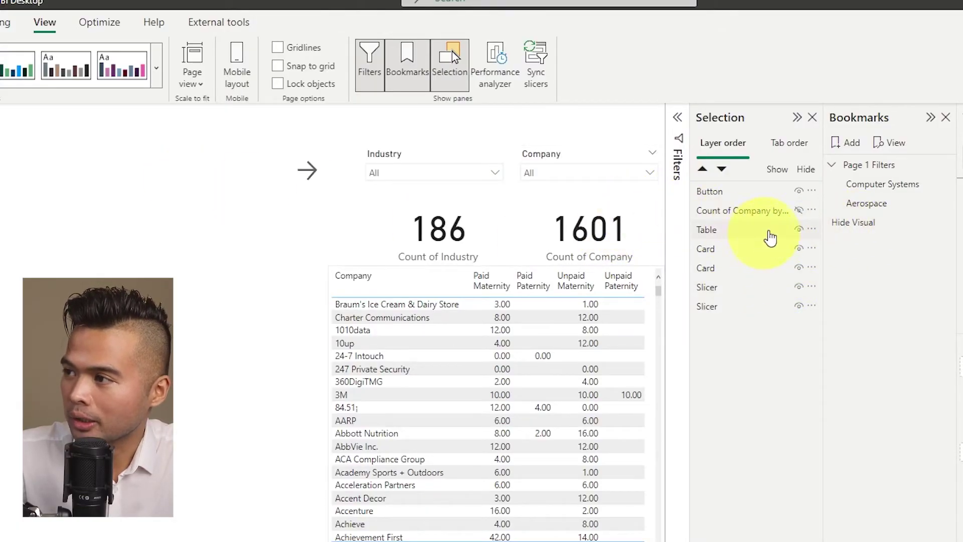
left_click(798, 209)
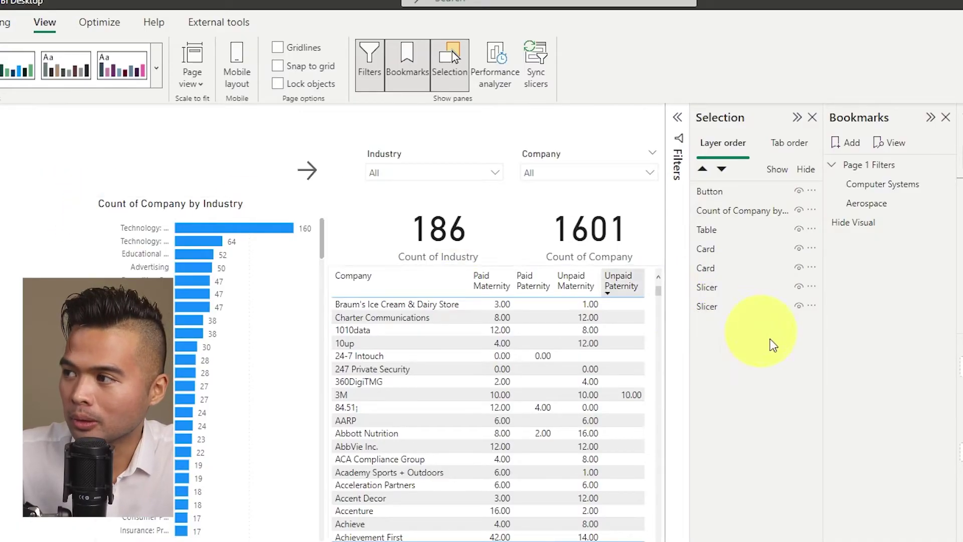
left_click(867, 227)
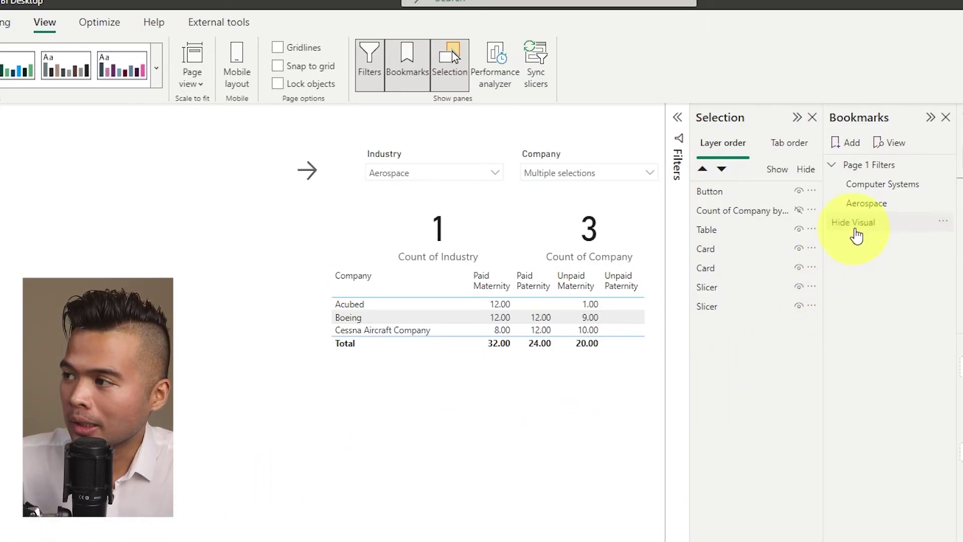
Turn off Data for the Hide Visual bookmark and test it with both slicers cleared and the bar chart unhidden.
right_click(867, 229)
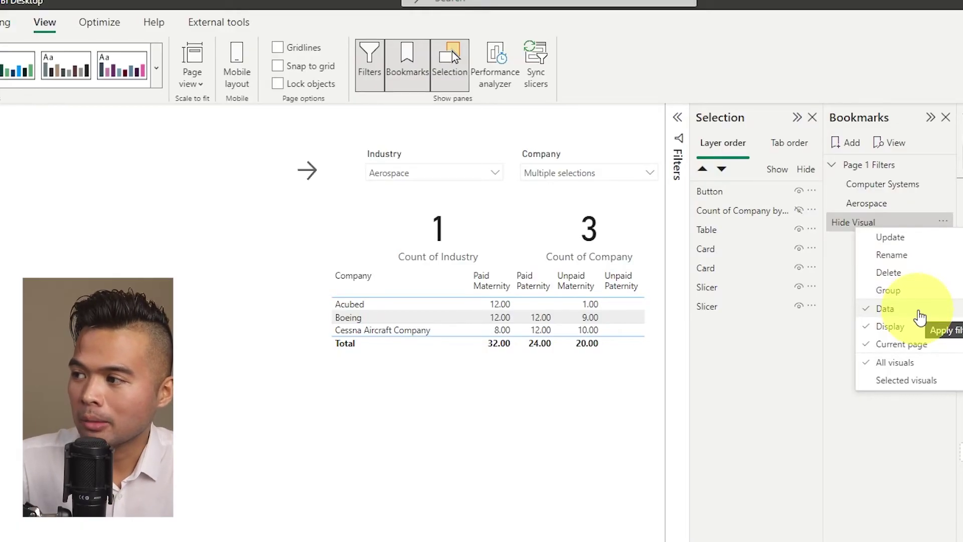
left_click(919, 316)
left_click(484, 153)
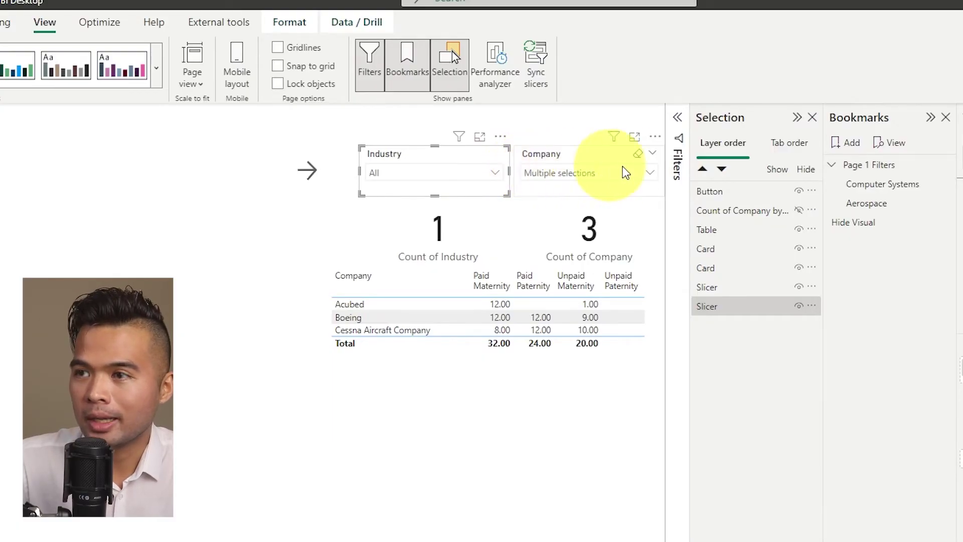
left_click(637, 153)
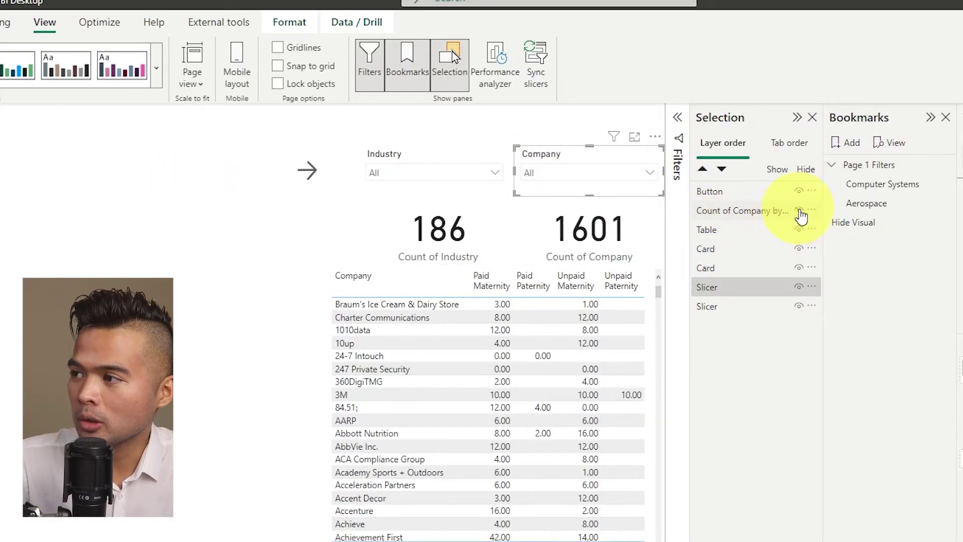
left_click(798, 209)
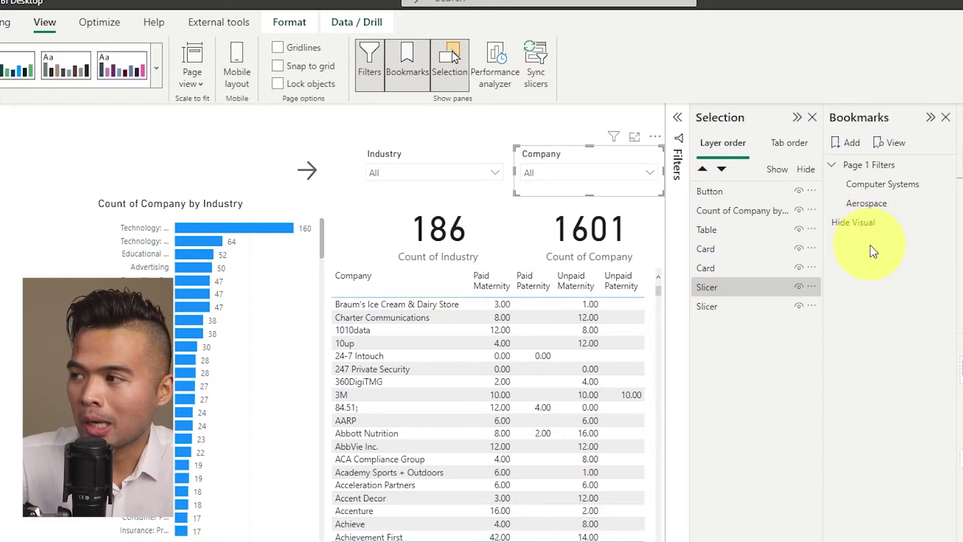
left_click(864, 224)
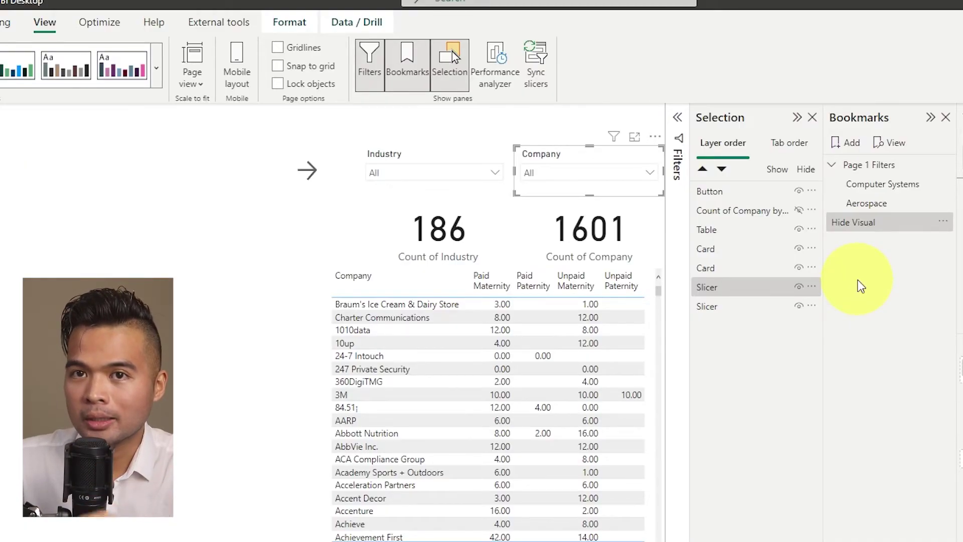
Turn Data on and Display off for the Hide Visual bookmark, and test it with the bar chart unhidden.
right_click(860, 224)
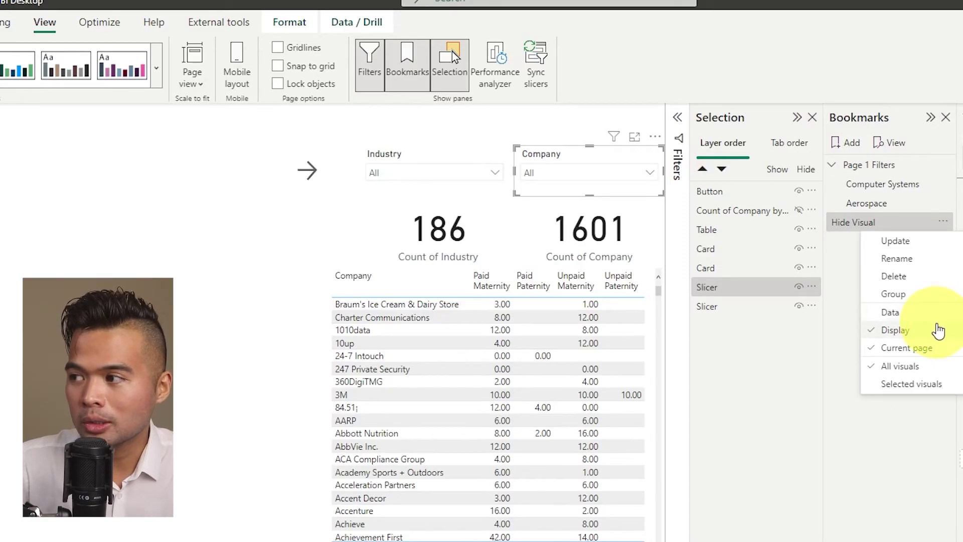
left_click(889, 312)
left_click(942, 222)
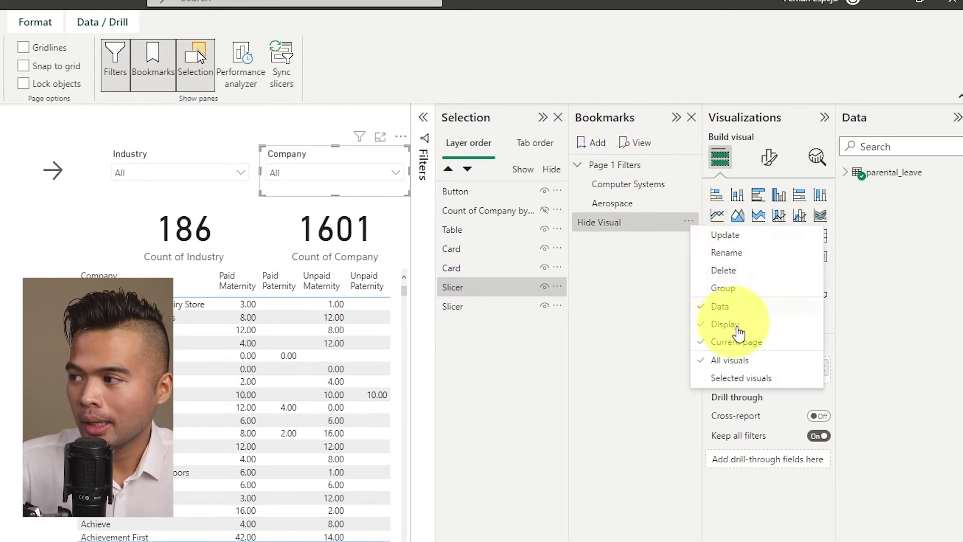
left_click(740, 329)
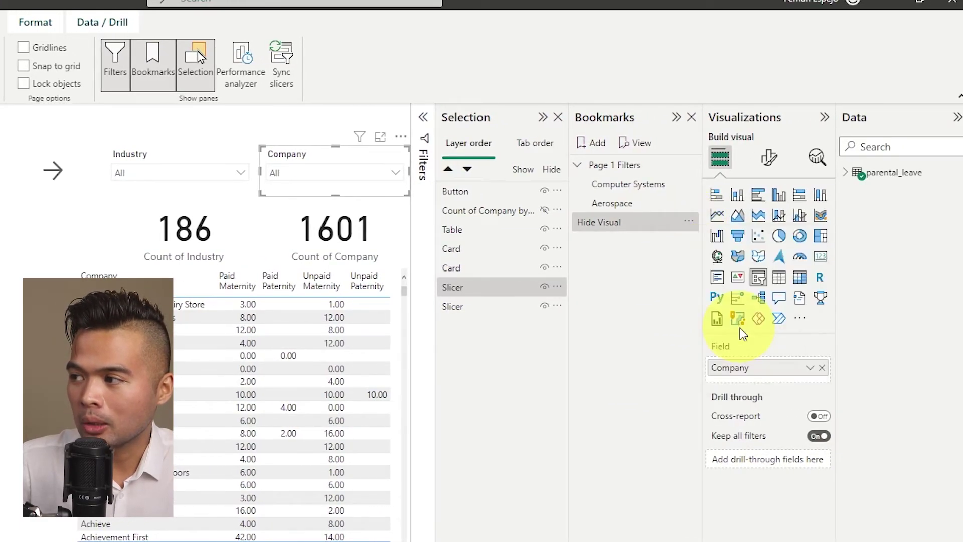
left_click(687, 223)
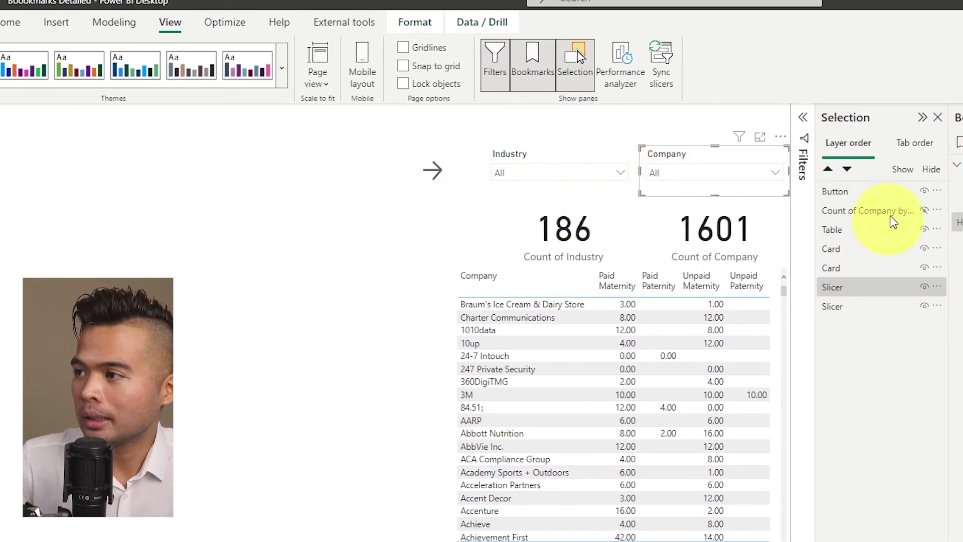
left_click(923, 210)
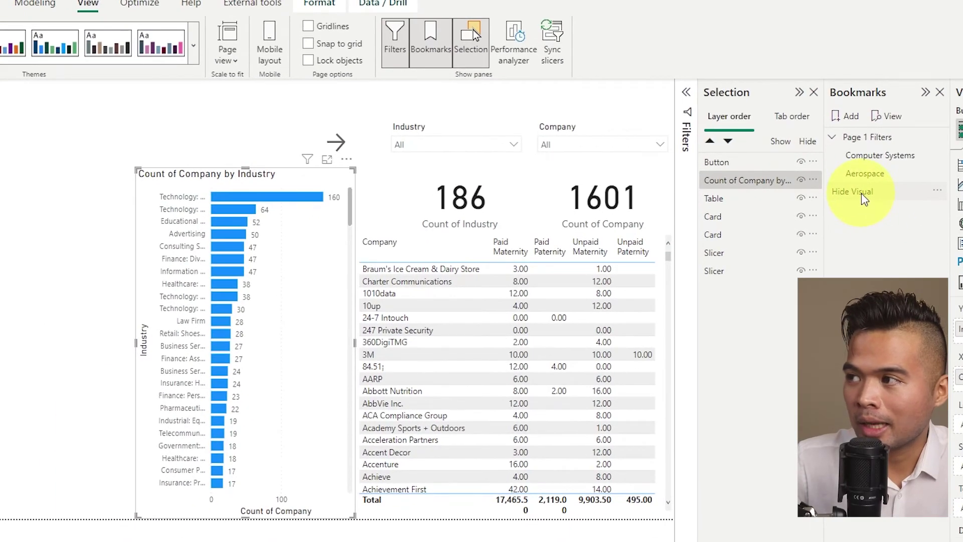
left_click(861, 194)
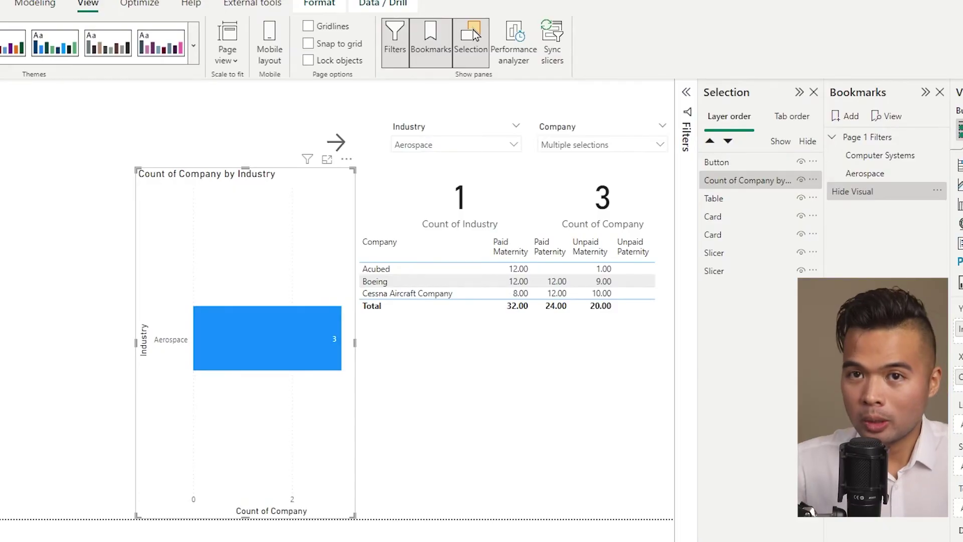
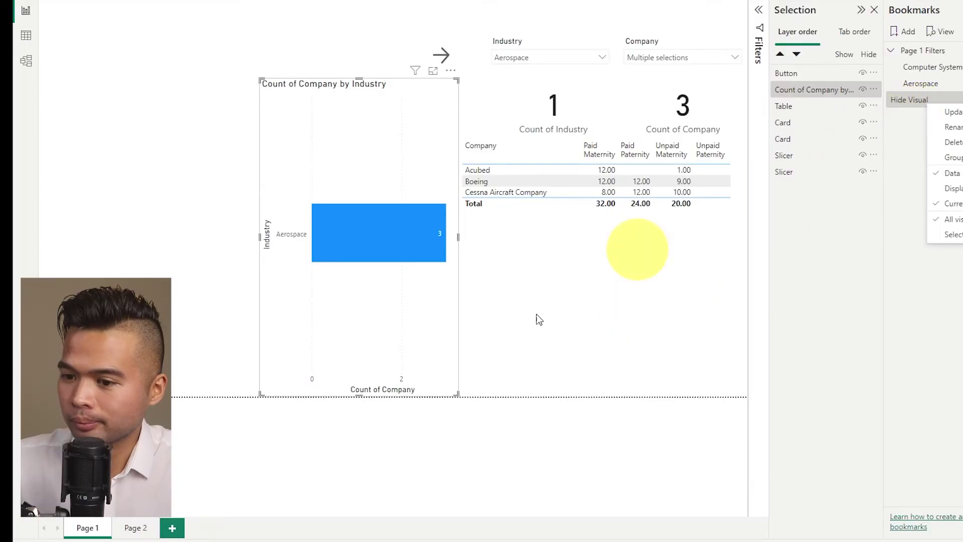
Insert a right arrow button on Page 2 and place it beside the Industry slicer.
left_click(136, 528)
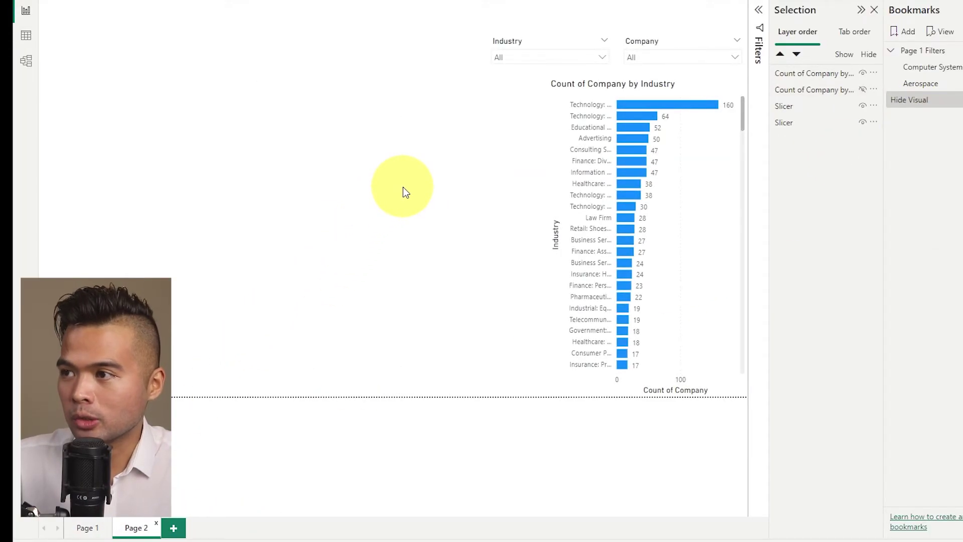
left_click(78, 49)
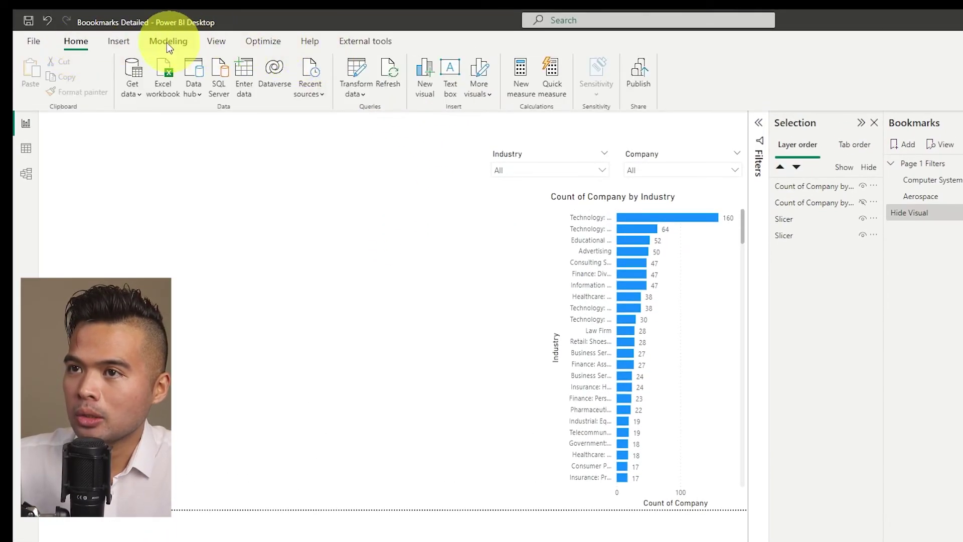
left_click(118, 41)
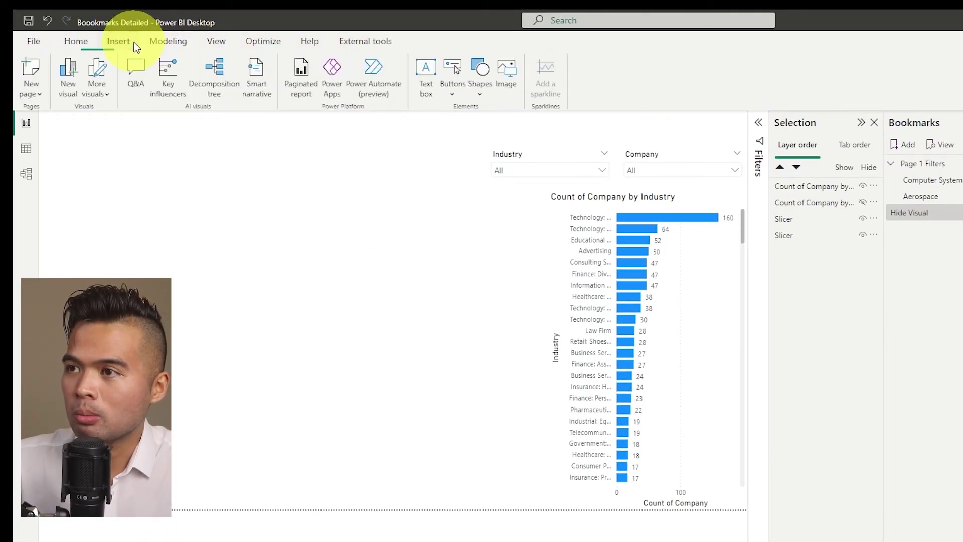
left_click(452, 73)
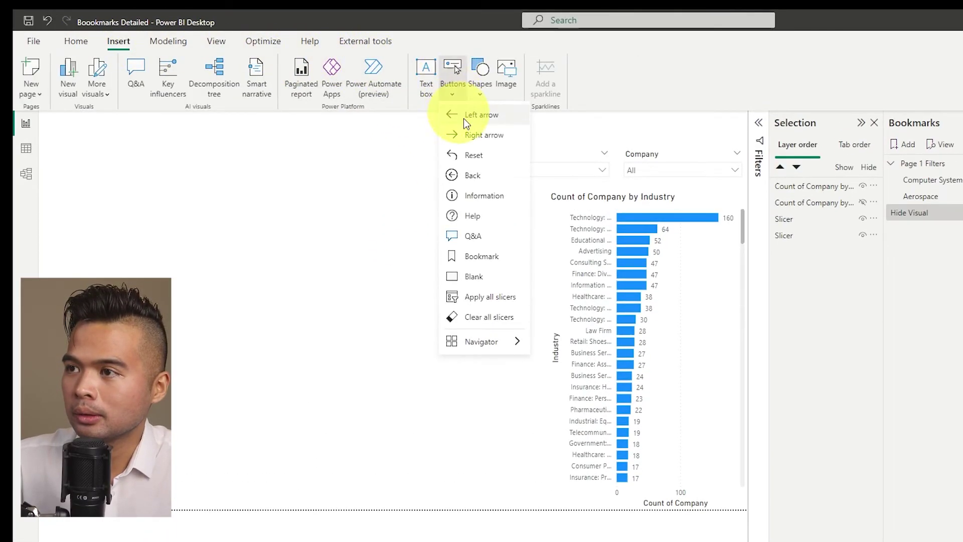
left_click(483, 135)
left_click_drag(53, 121, 429, 168)
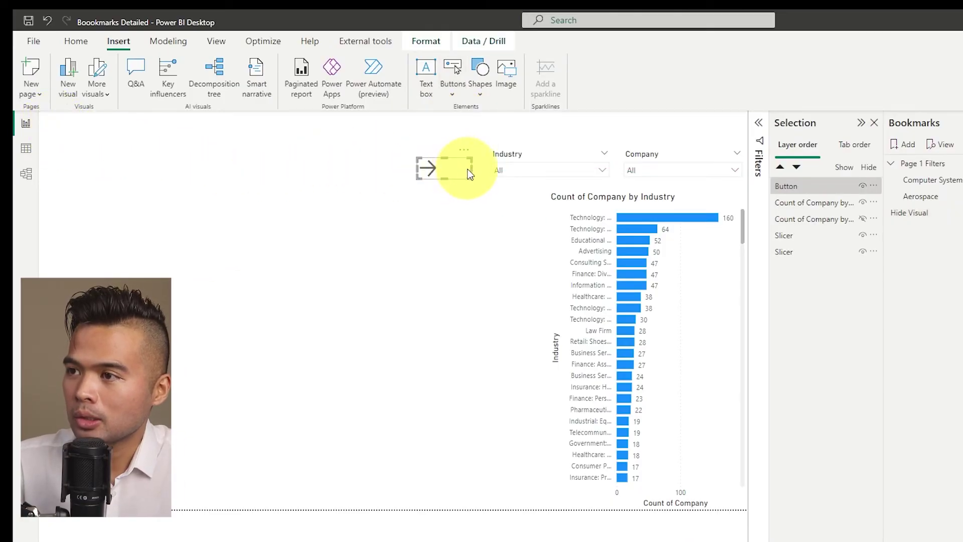
Turn on the arrow button's action, set its type to Bookmark and link it to the Hide Visual bookmark.
left_click(838, 291)
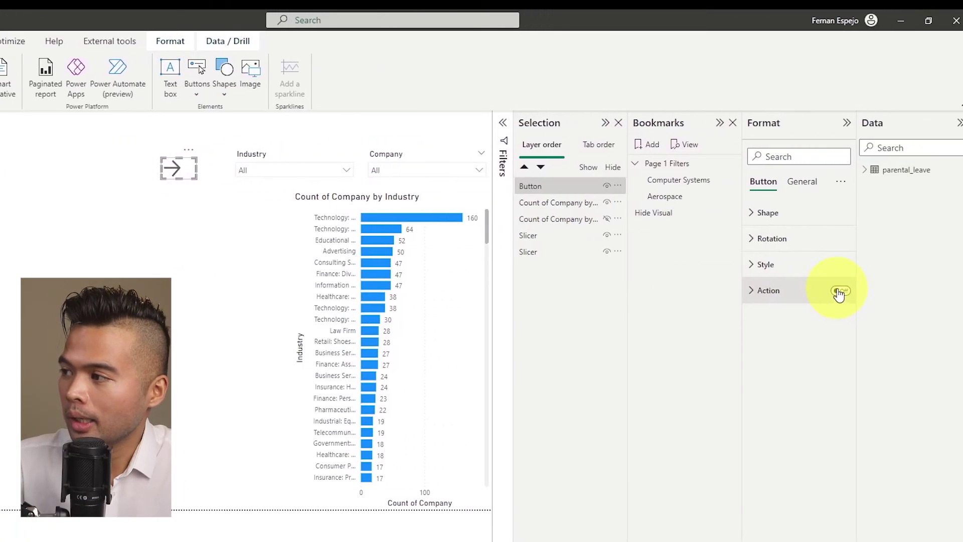
left_click(788, 293)
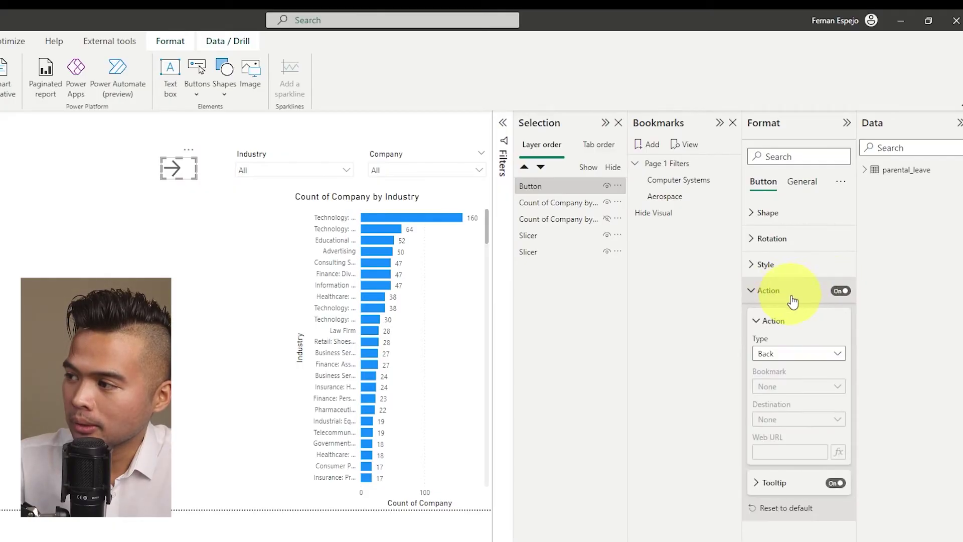
left_click(808, 353)
left_click(791, 384)
left_click(800, 387)
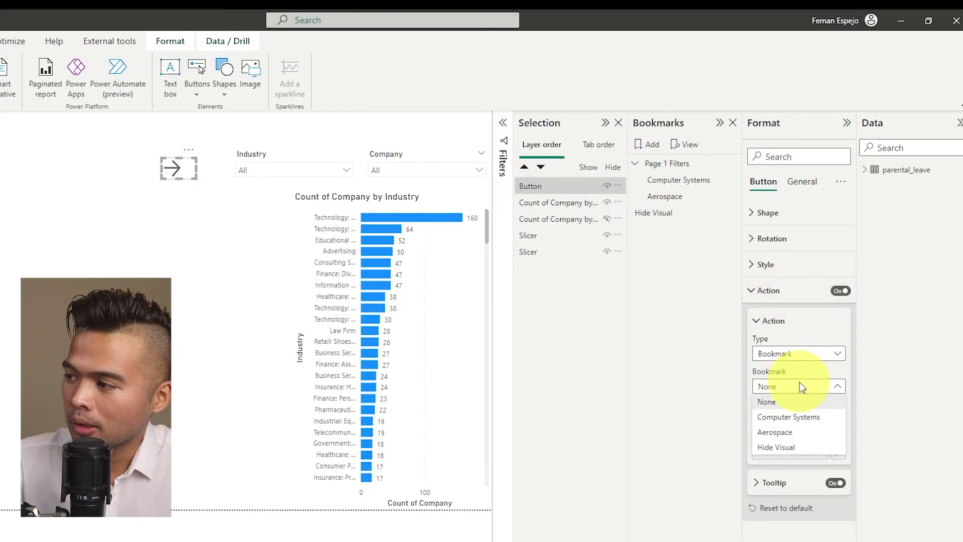
left_click(801, 447)
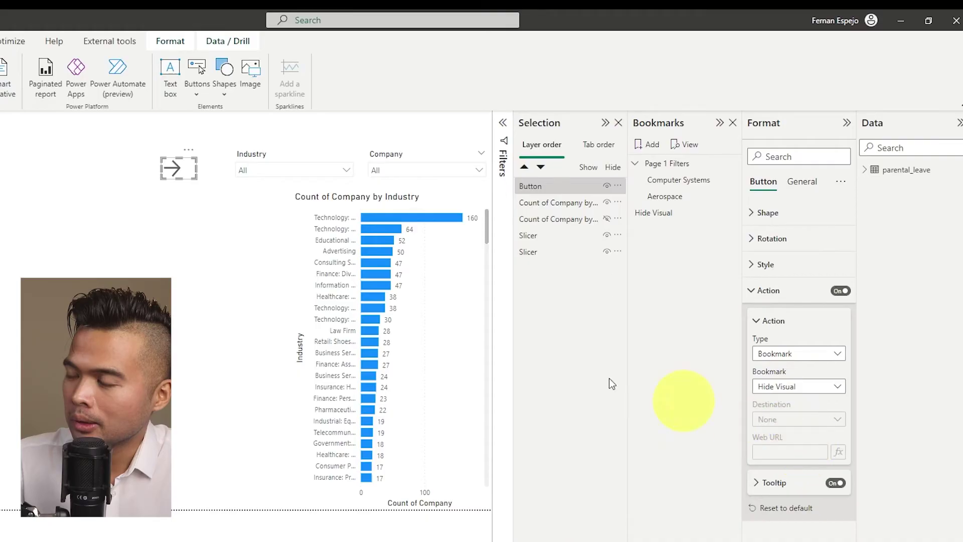
Move the Page 2 arrow button down beside the bar chart's title and test its bookmark action.
left_click_drag(175, 168, 226, 216)
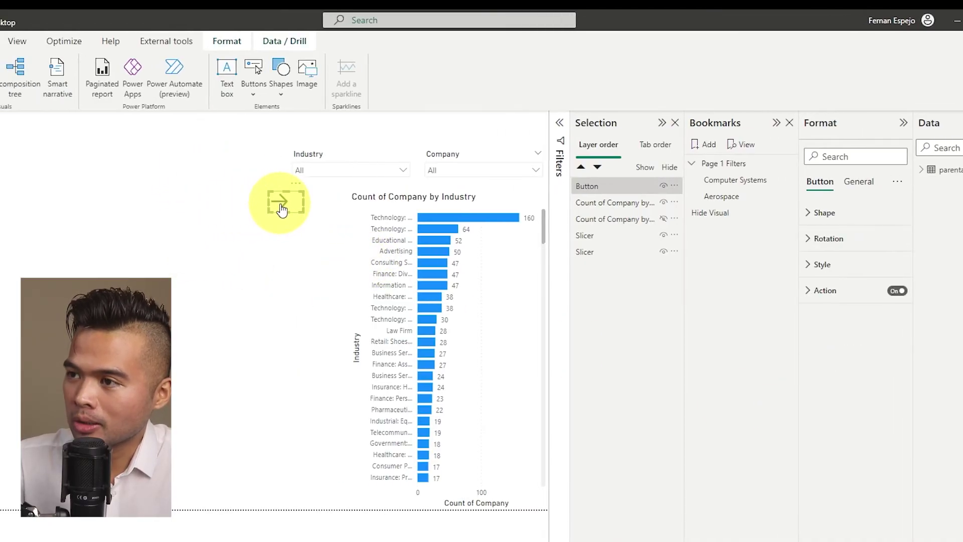
left_click(225, 210, "ctrl")
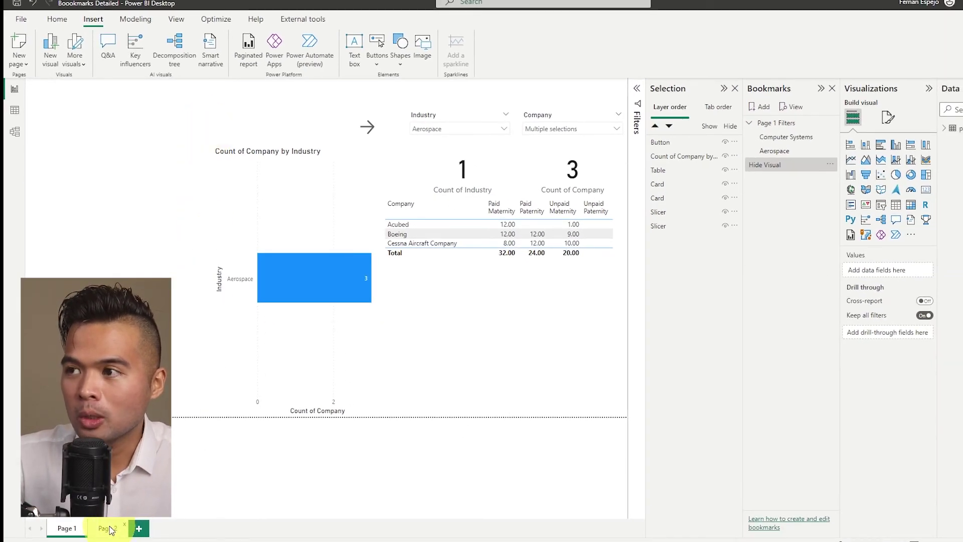
Return to Page 2 and turn off Current page for the Hide Visual bookmark.
left_click(109, 528)
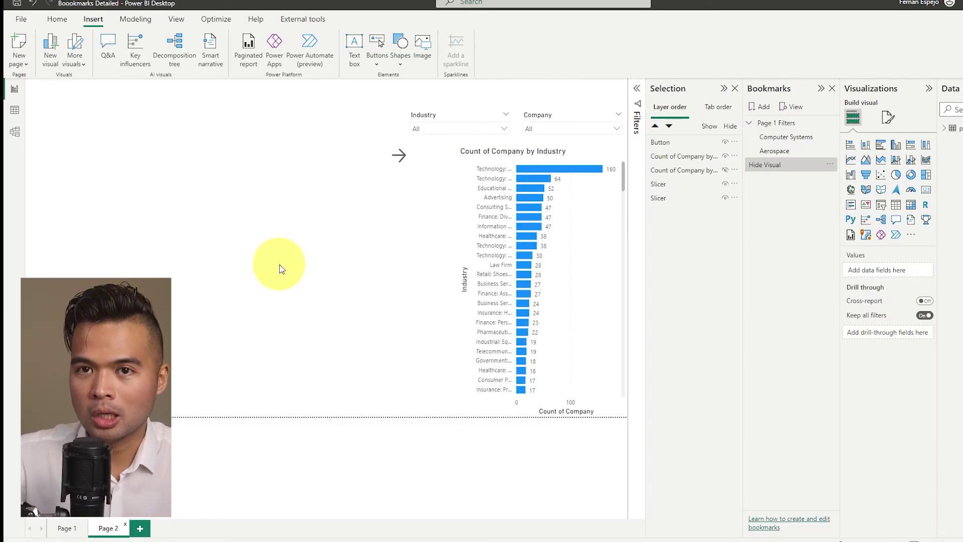
right_click(768, 178)
left_click(823, 250)
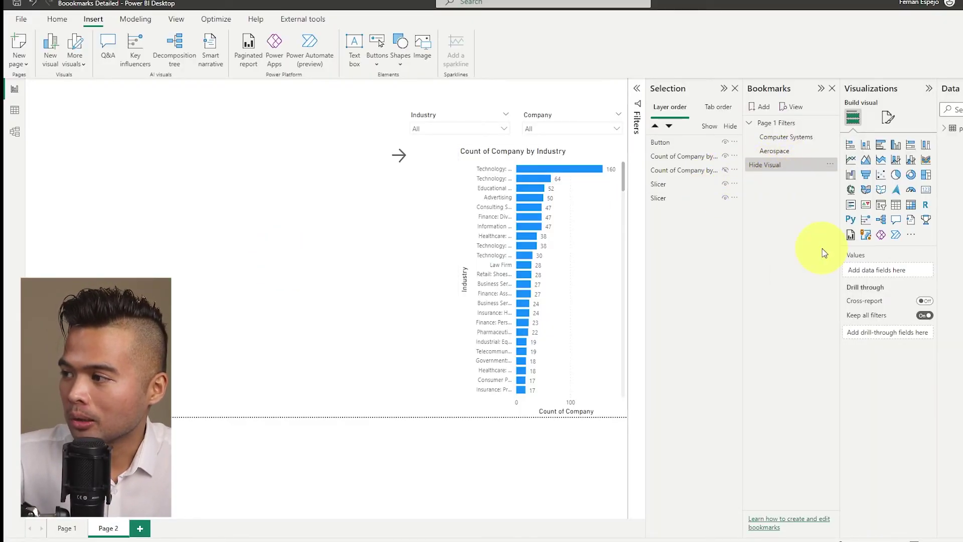
Clear both slicers on Page 1, trigger the arrow button on Page 2, and check the filters on Page 1.
left_click(73, 529)
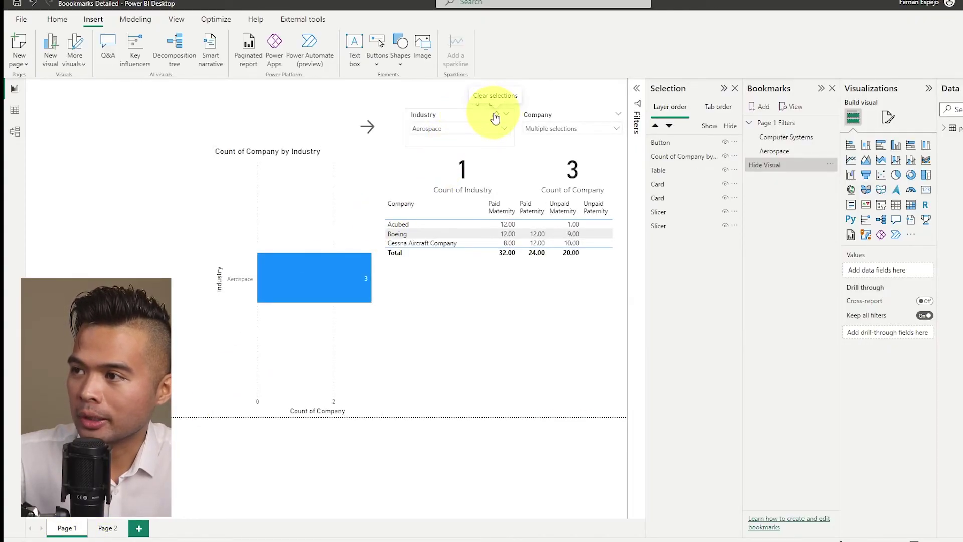
left_click(497, 114)
left_click(608, 117)
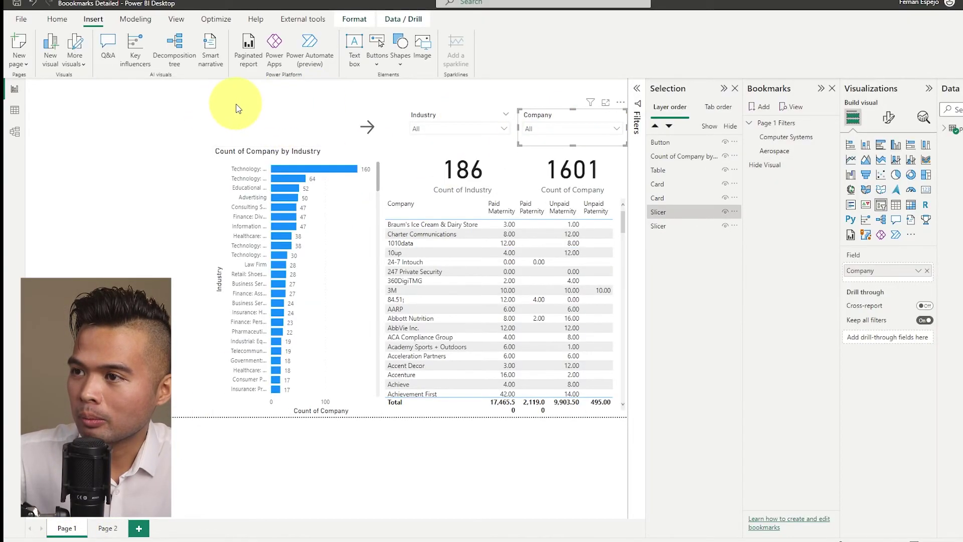
left_click(108, 529)
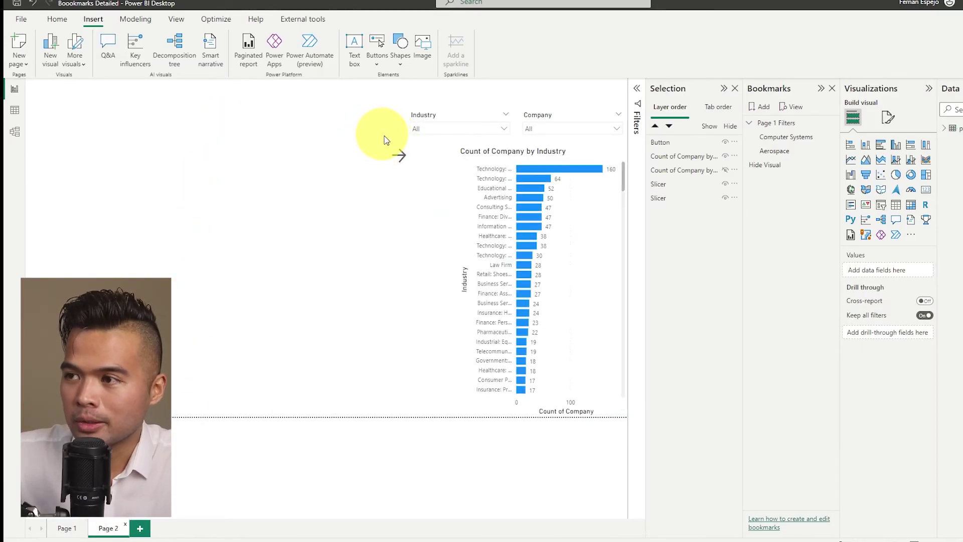
left_click(404, 163, "ctrl")
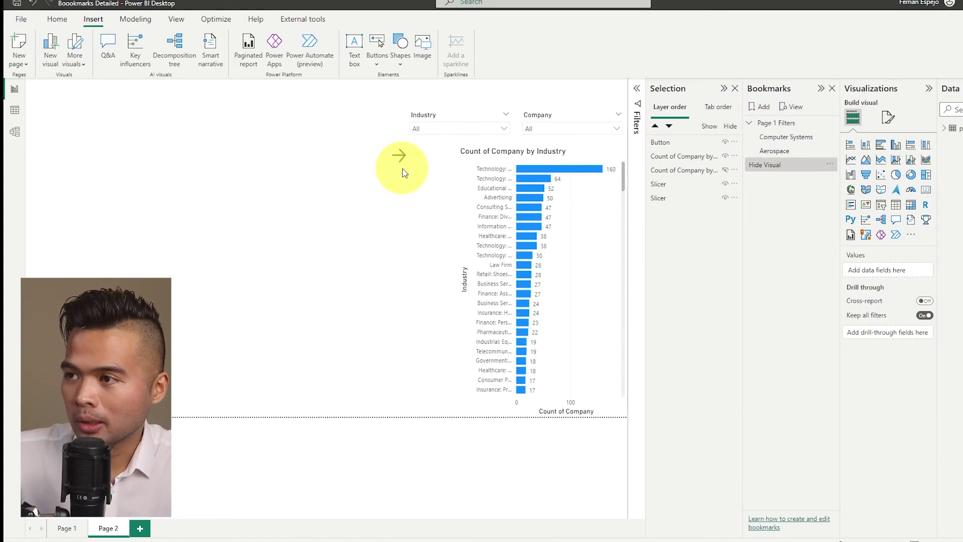
left_click(67, 529)
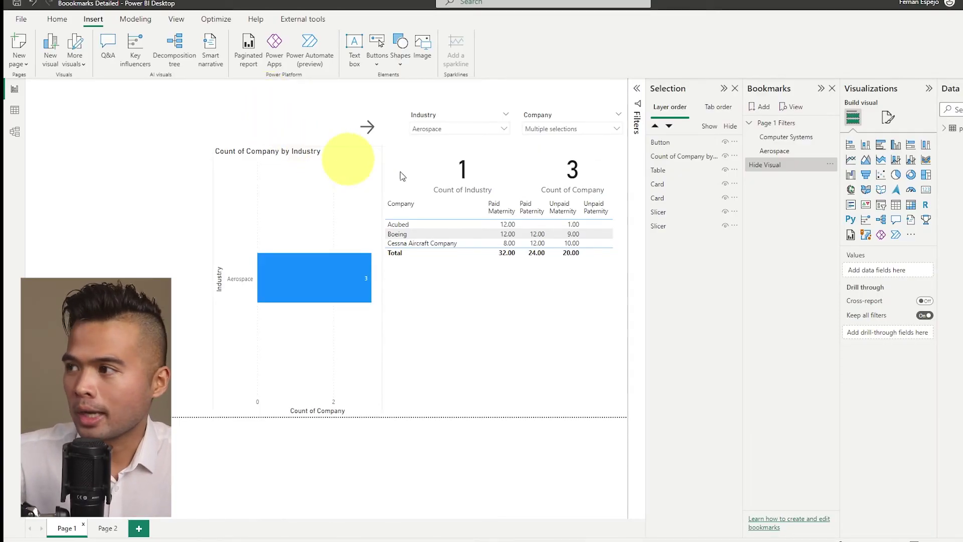
Examine the Hide Visual bookmark's options and the companies selected in the Company slicer.
right_click(785, 169)
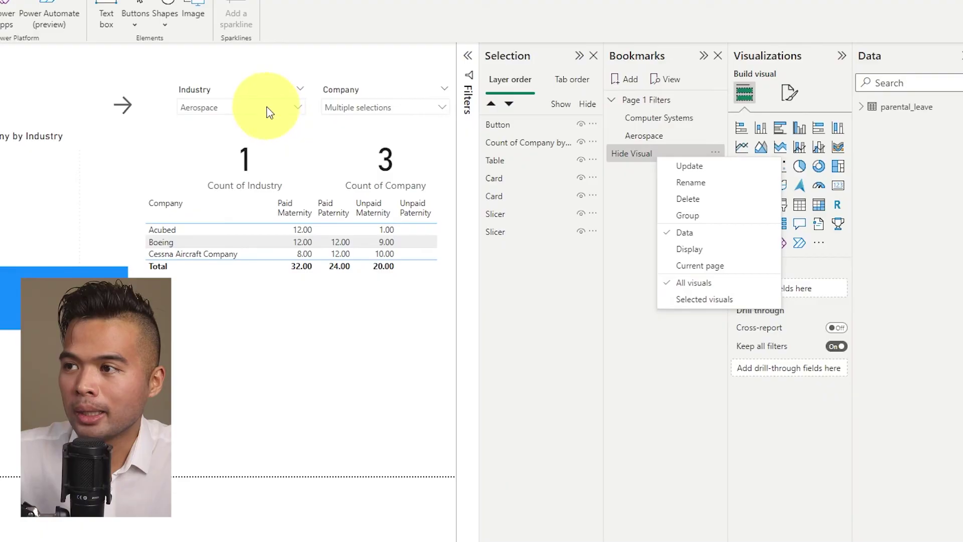
left_click(364, 109)
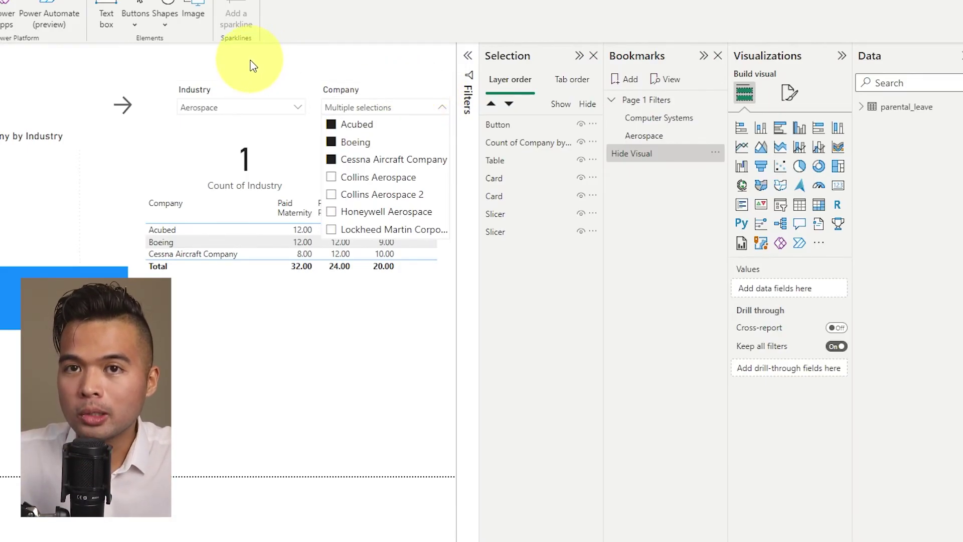
right_click(647, 159)
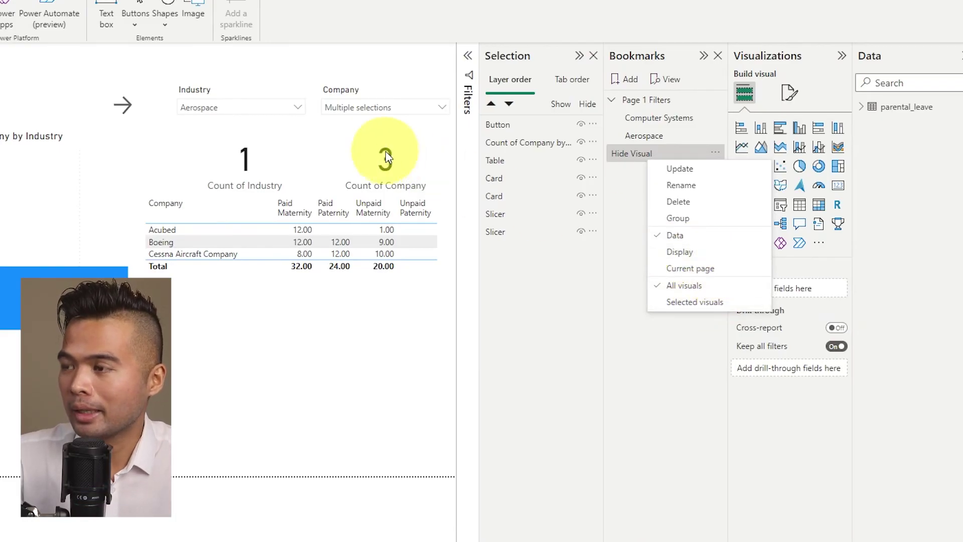
left_click(385, 65)
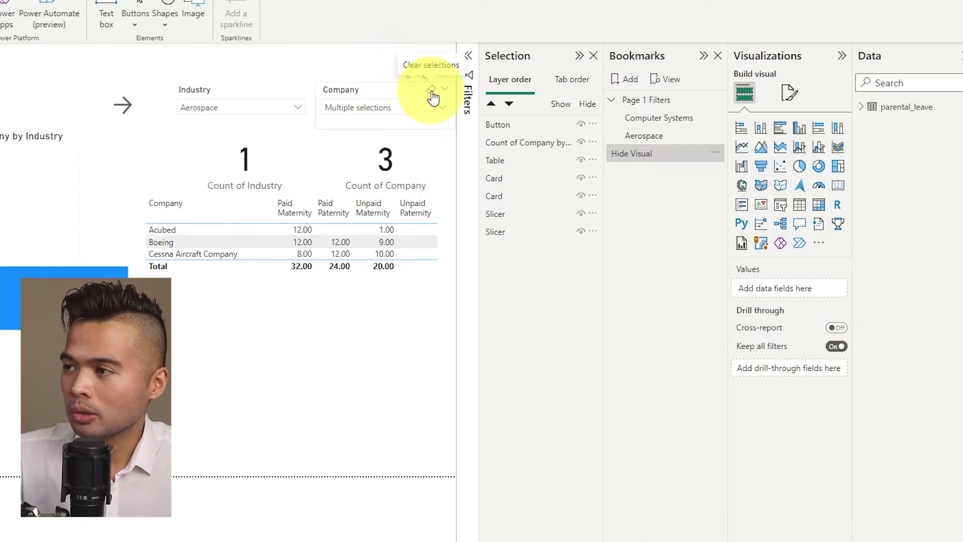
Clear the Company and Industry slicers on Page 1 and view the choices in both.
left_click(431, 91)
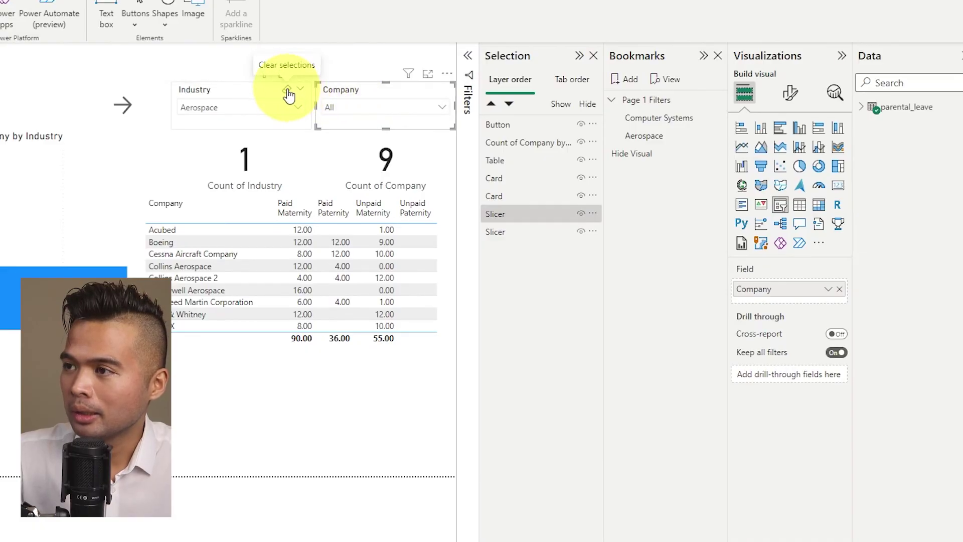
left_click(287, 89)
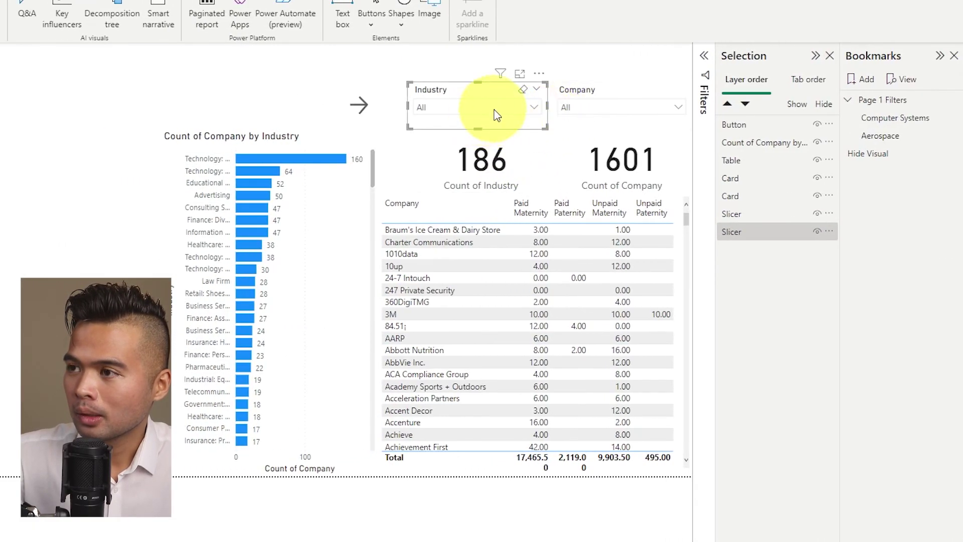
left_click(497, 115)
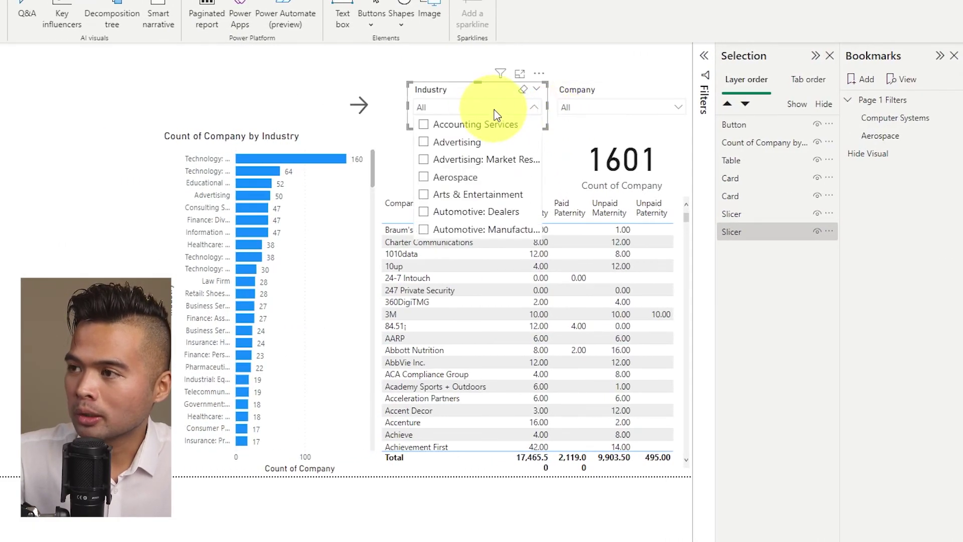
left_click(463, 64)
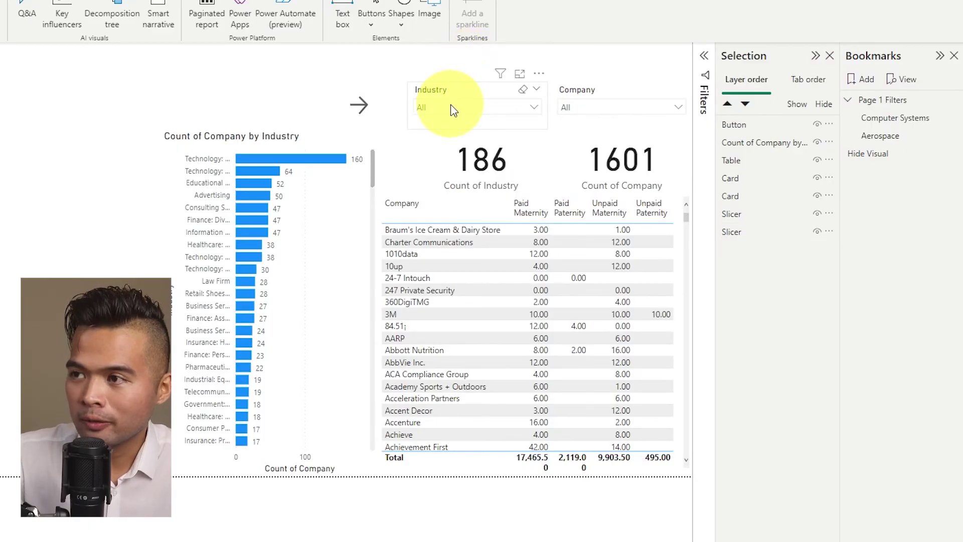
left_click(586, 112)
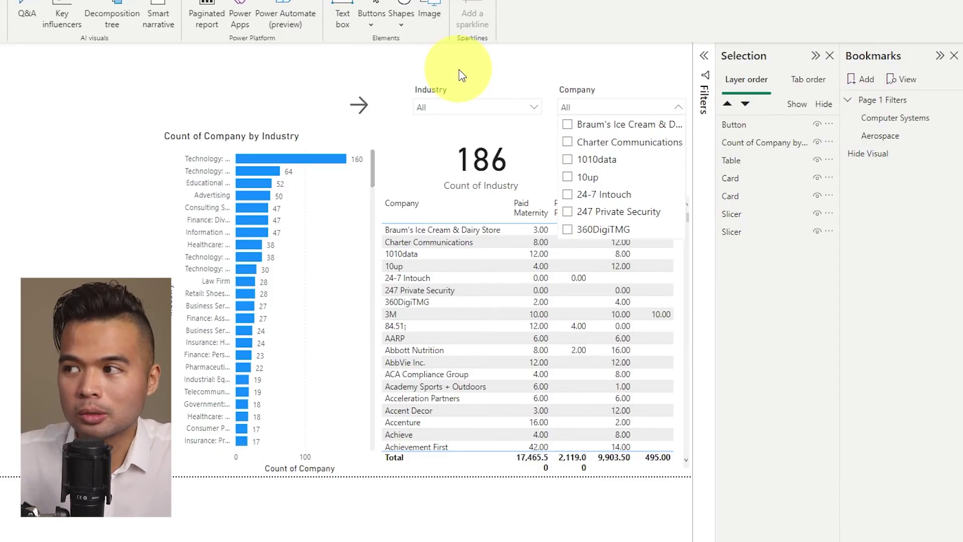
left_click(541, 68)
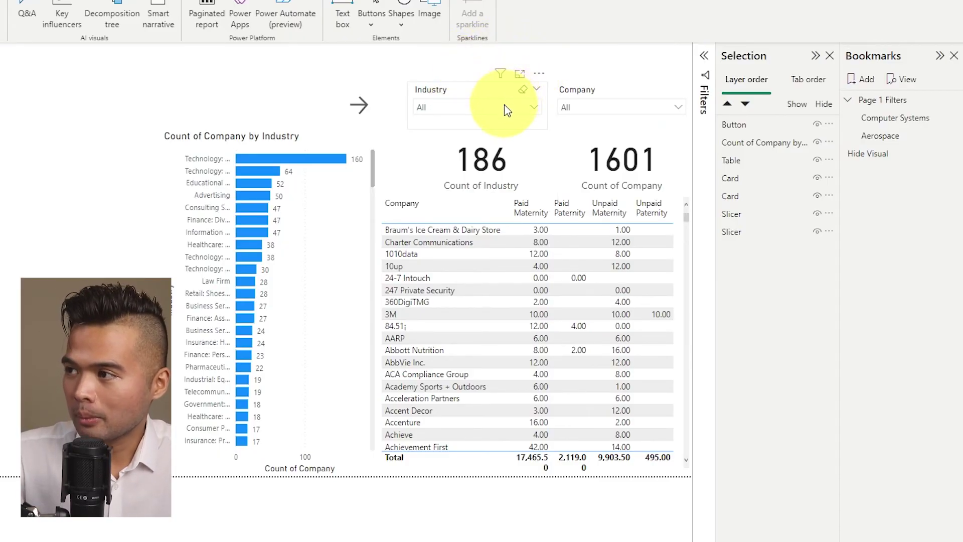
Filter the Industry slicer to Aerospace.
left_click(500, 107)
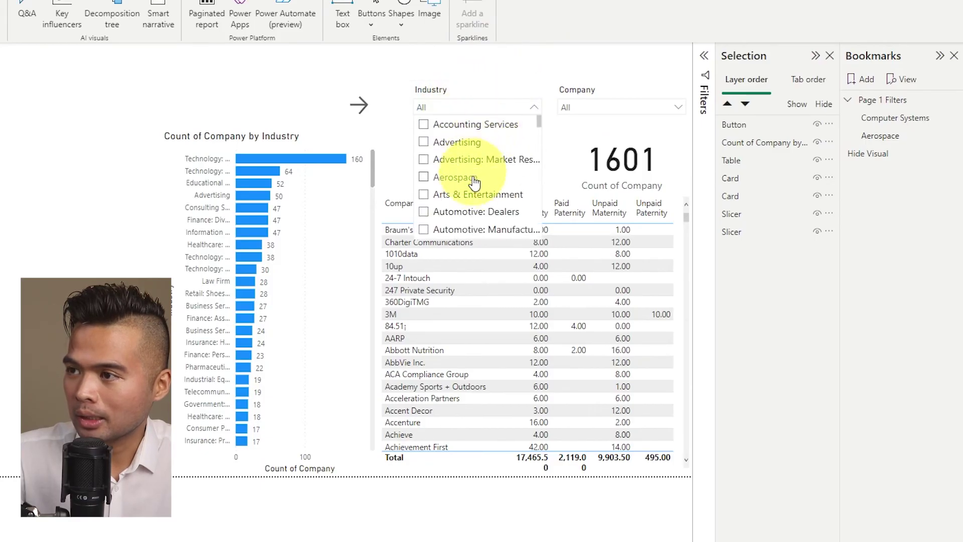
left_click(476, 177)
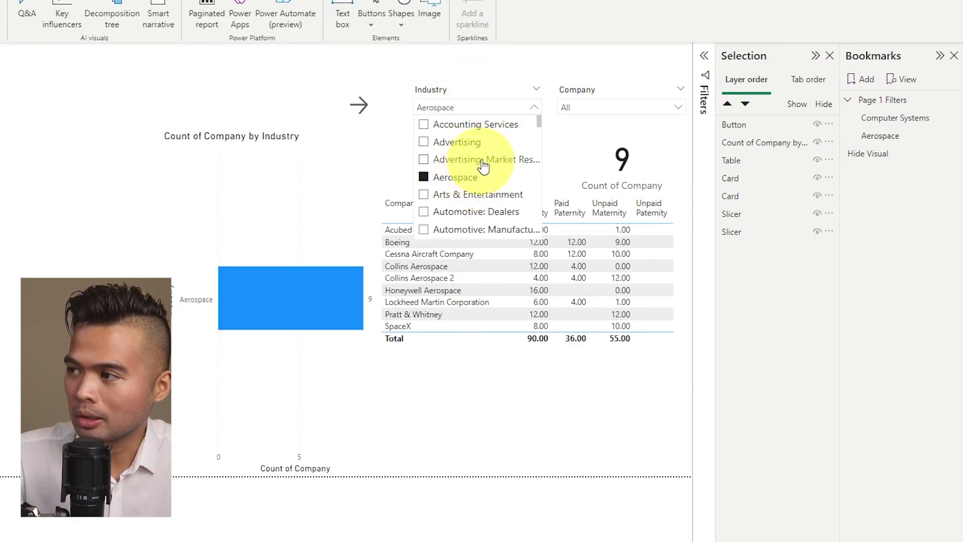
left_click(546, 57)
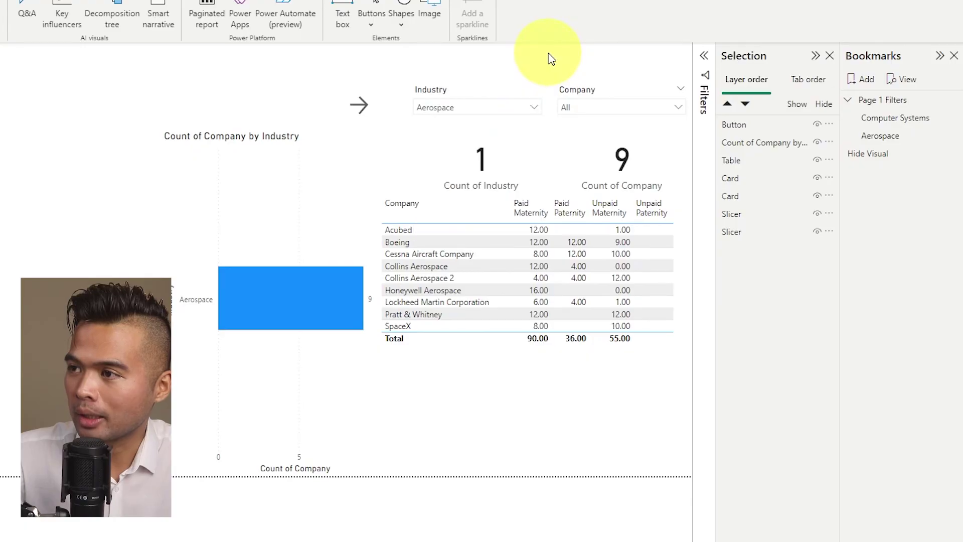
Set the Hide Visual bookmark to Selected visuals and update it with only the Industry slicer selected.
left_click(466, 95)
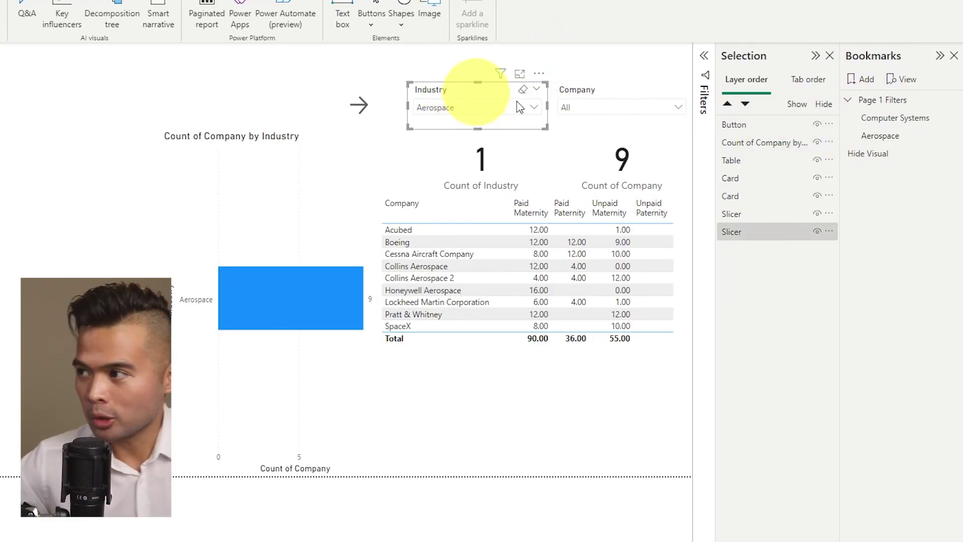
right_click(878, 158)
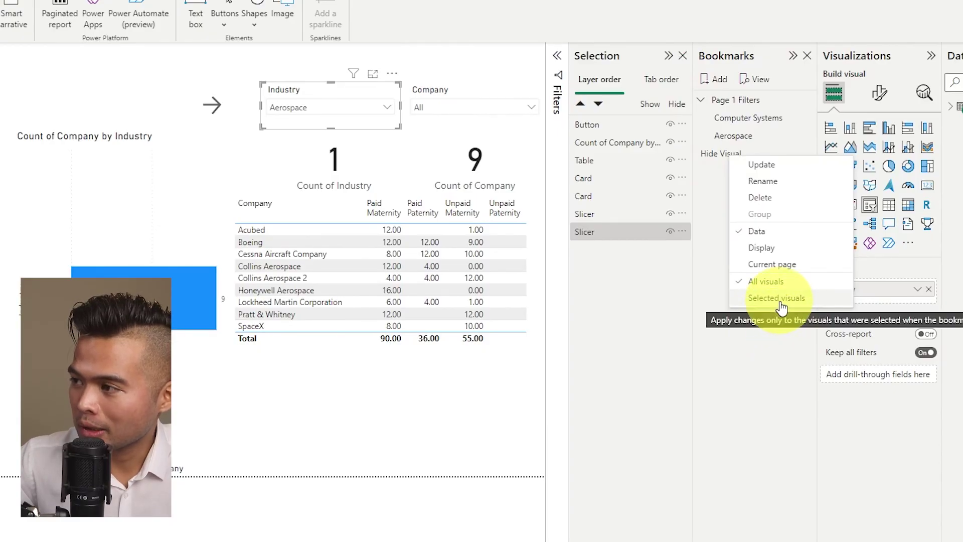
left_click(778, 301)
right_click(729, 159)
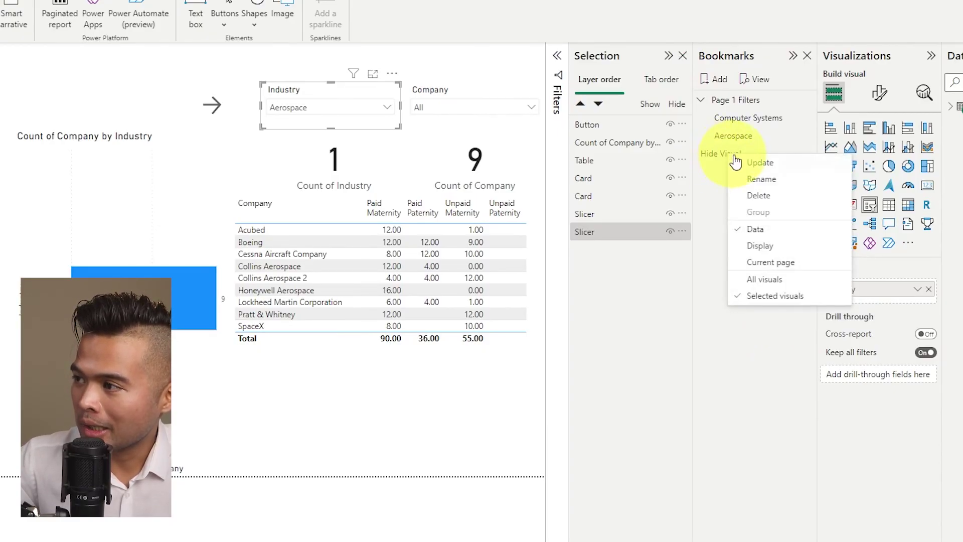
left_click(760, 166)
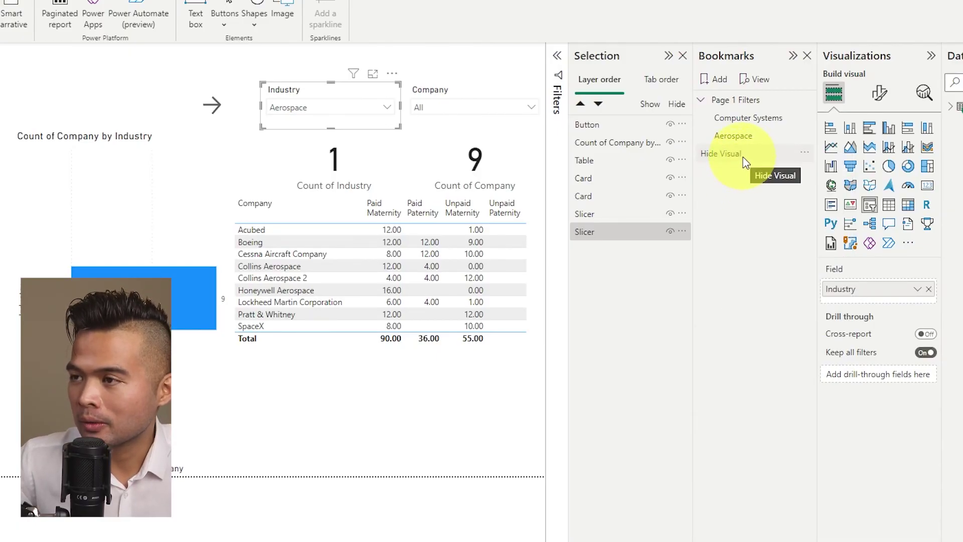
Examine the Hide Visual bookmark's options and test the bookmark by clearing the Industry slicer and reapplying it.
left_click(744, 160)
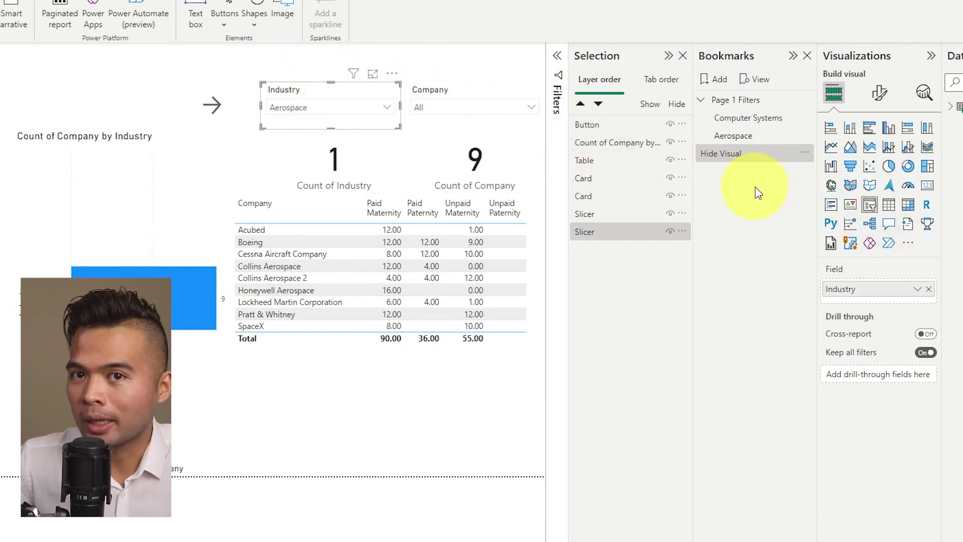
right_click(738, 157)
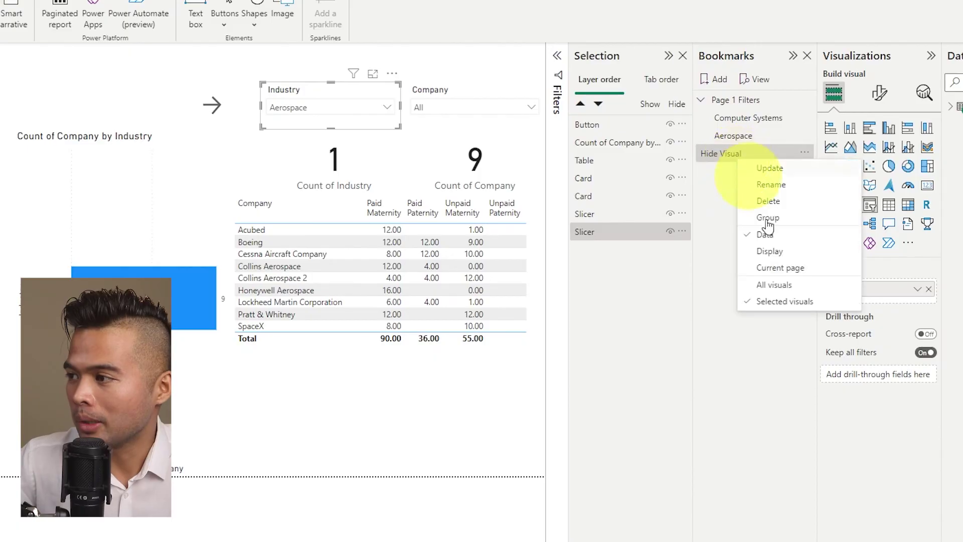
left_click(766, 380)
left_click(375, 89)
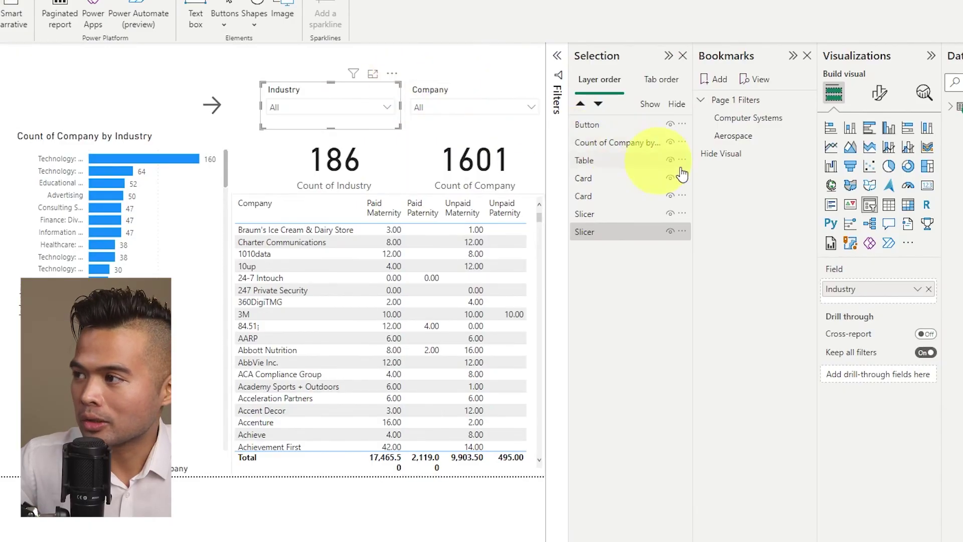
left_click(731, 154)
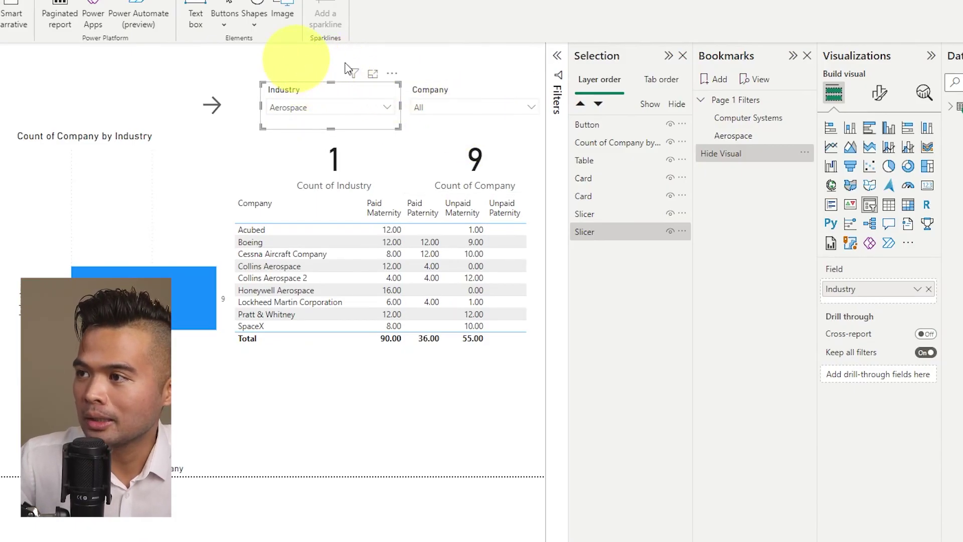
Filter the Company slicer to Boeing, Cessna Aircraft Company and Collins Aerospace.
left_click(458, 105)
left_click(445, 142)
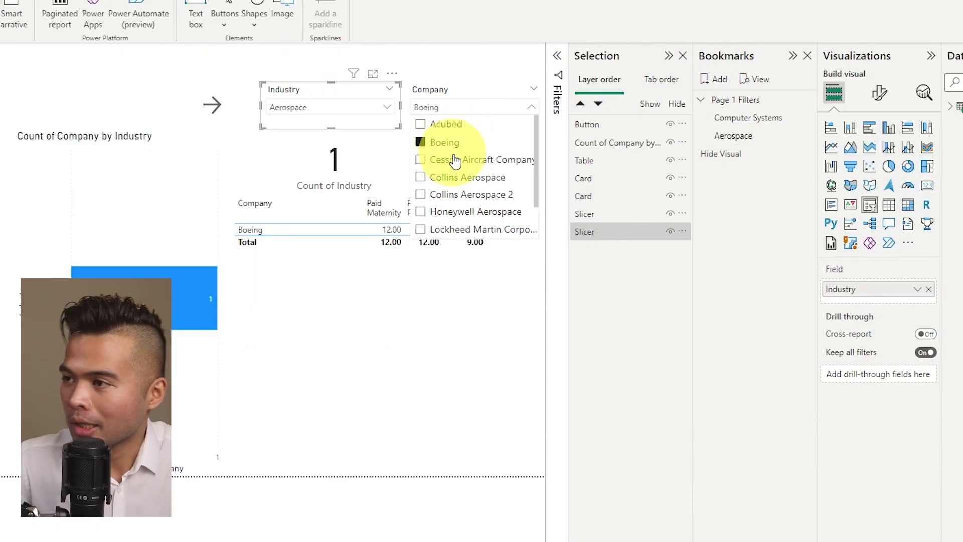
left_click(460, 161)
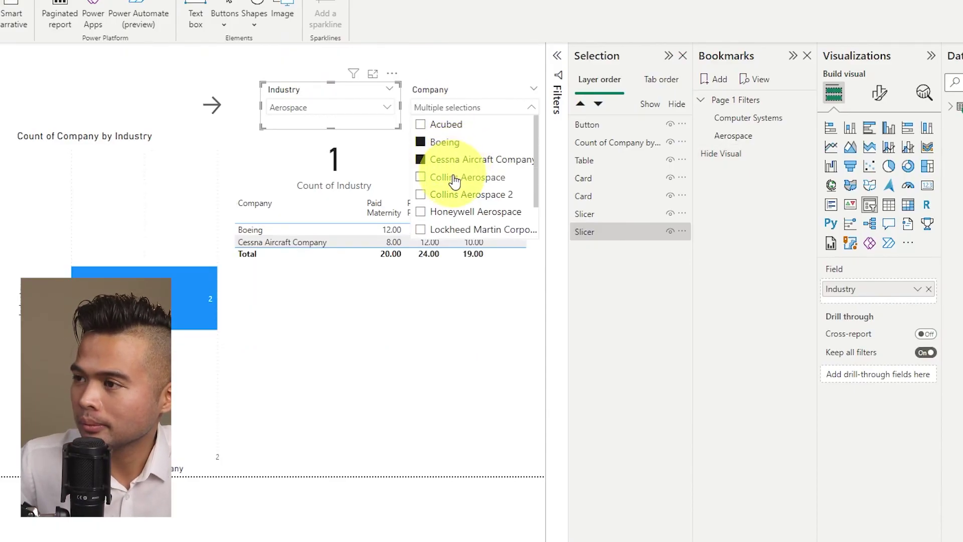
left_click(459, 178)
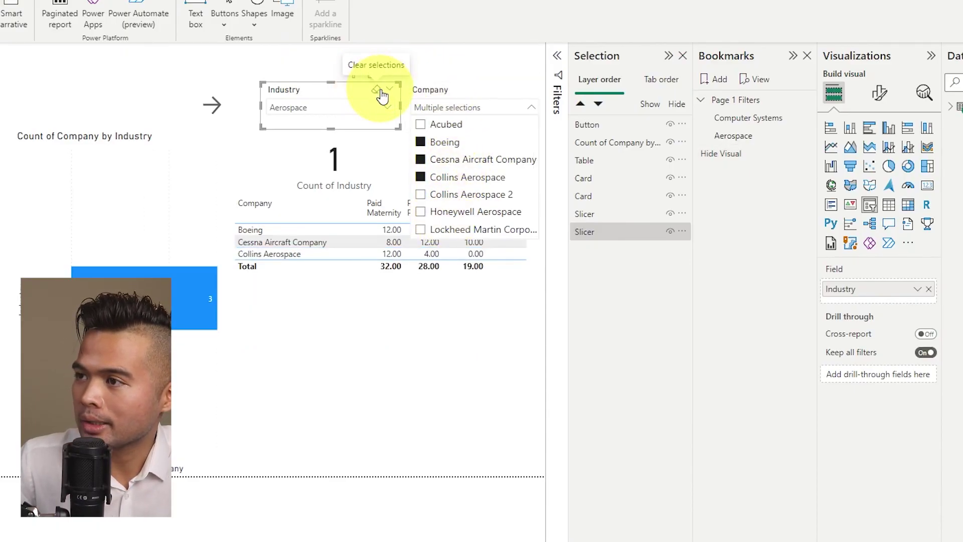
Clear the Industry slicer, reapply the Hide Visual bookmark and check which companies are selected in the Company slicer.
left_click(376, 92)
left_click(377, 92)
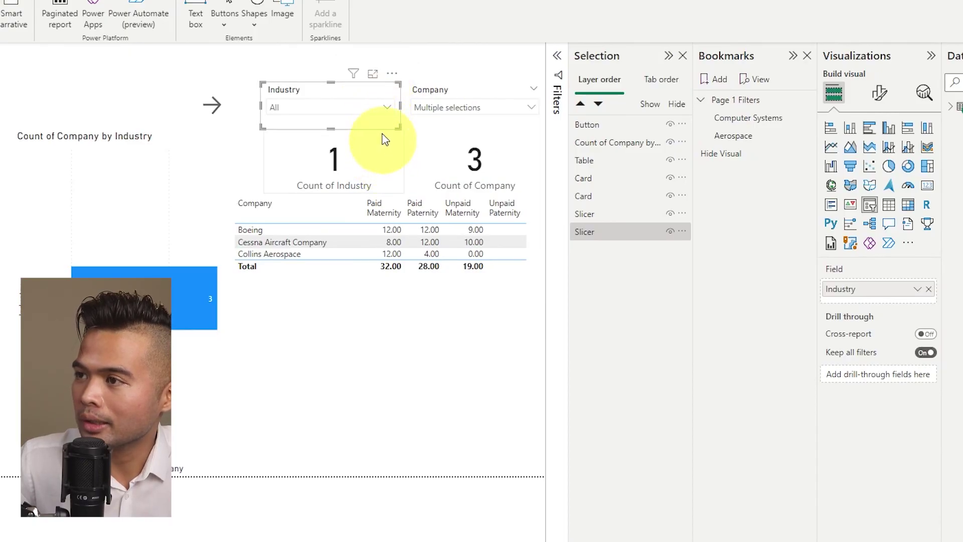
left_click(732, 161)
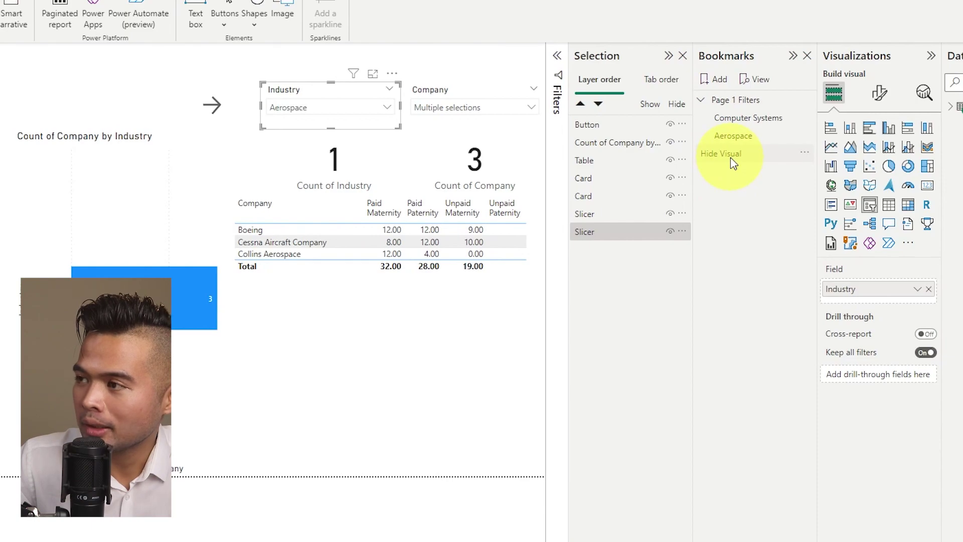
left_click(473, 107)
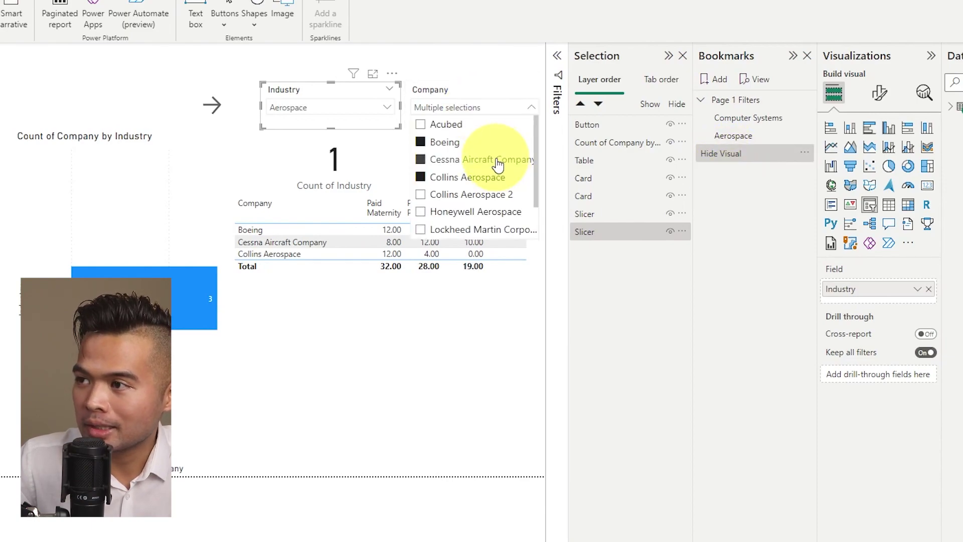